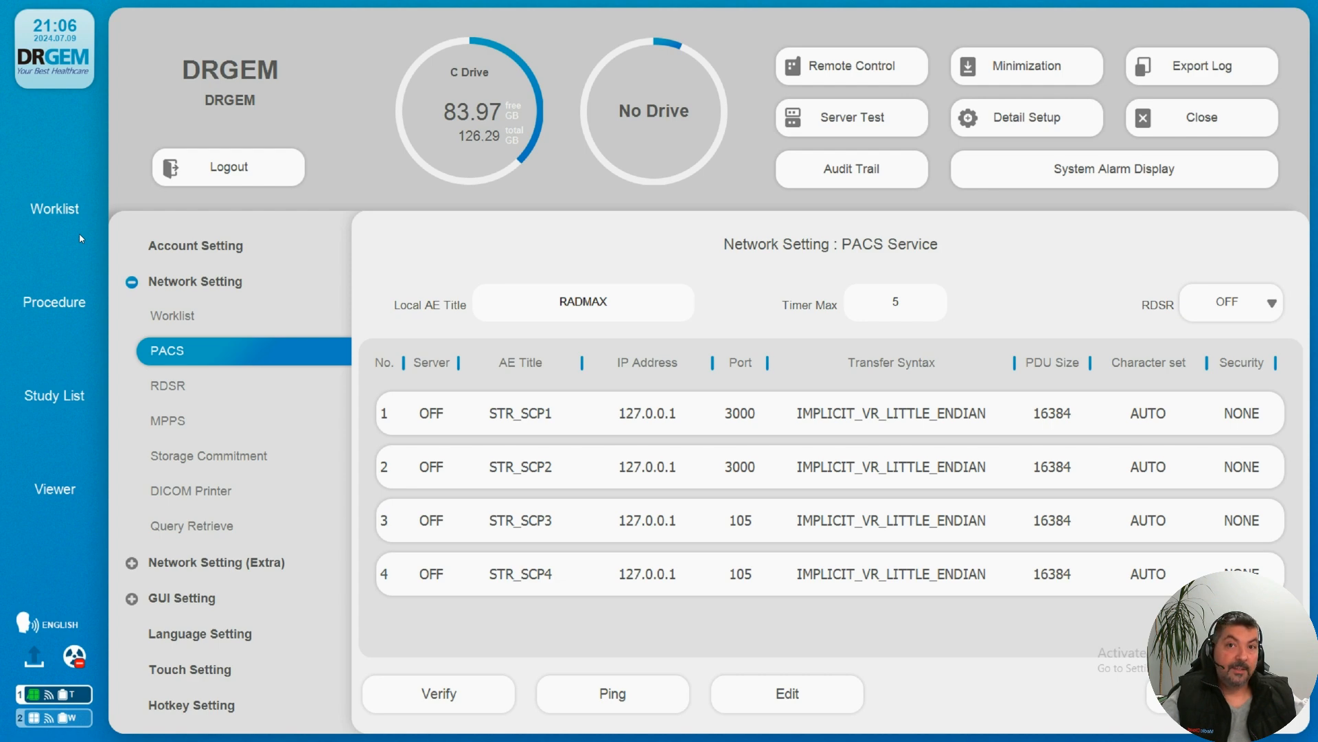
Step: Open the WHOLE SPINE study dated 2021-11-03 from the study list
click(48, 211)
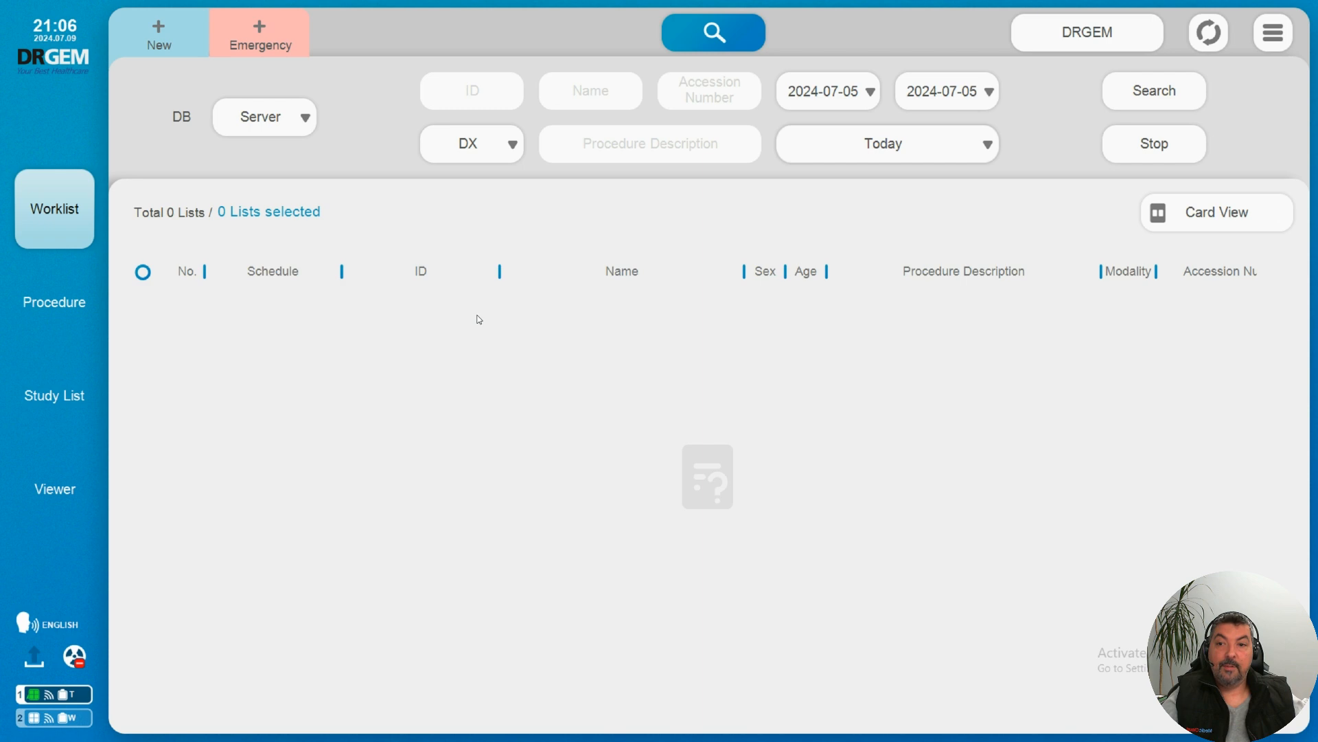
click(28, 395)
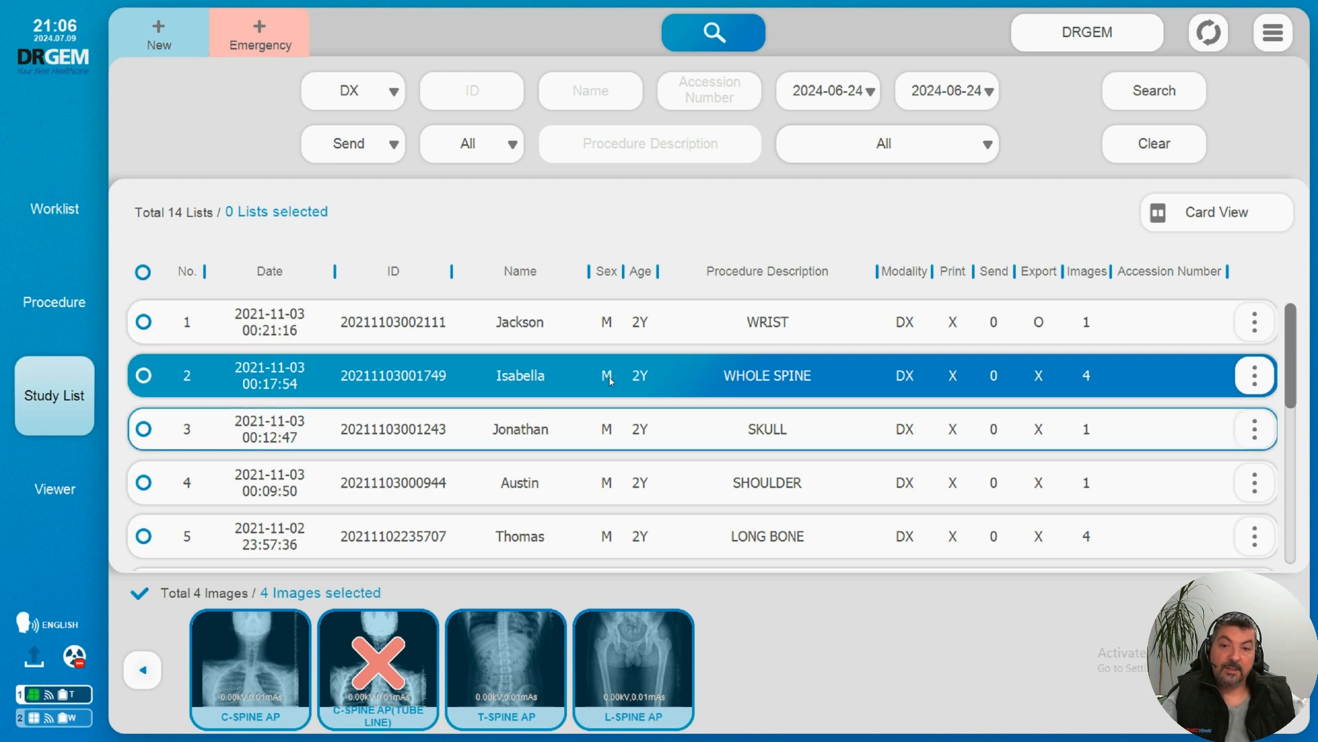
double_click(750, 376)
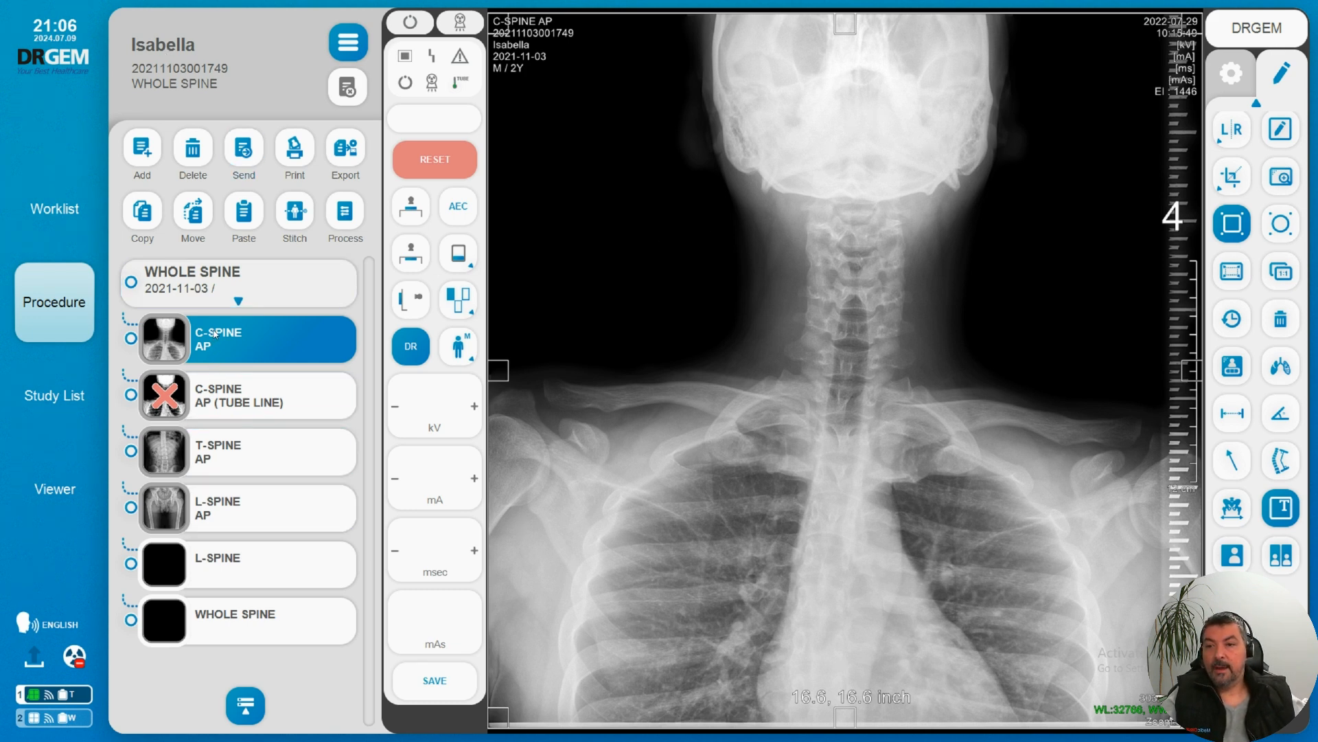
Step: Review the T-SPINE AP, L-SPINE AP and C-SPINE AP images of the study
click(264, 457)
click(272, 519)
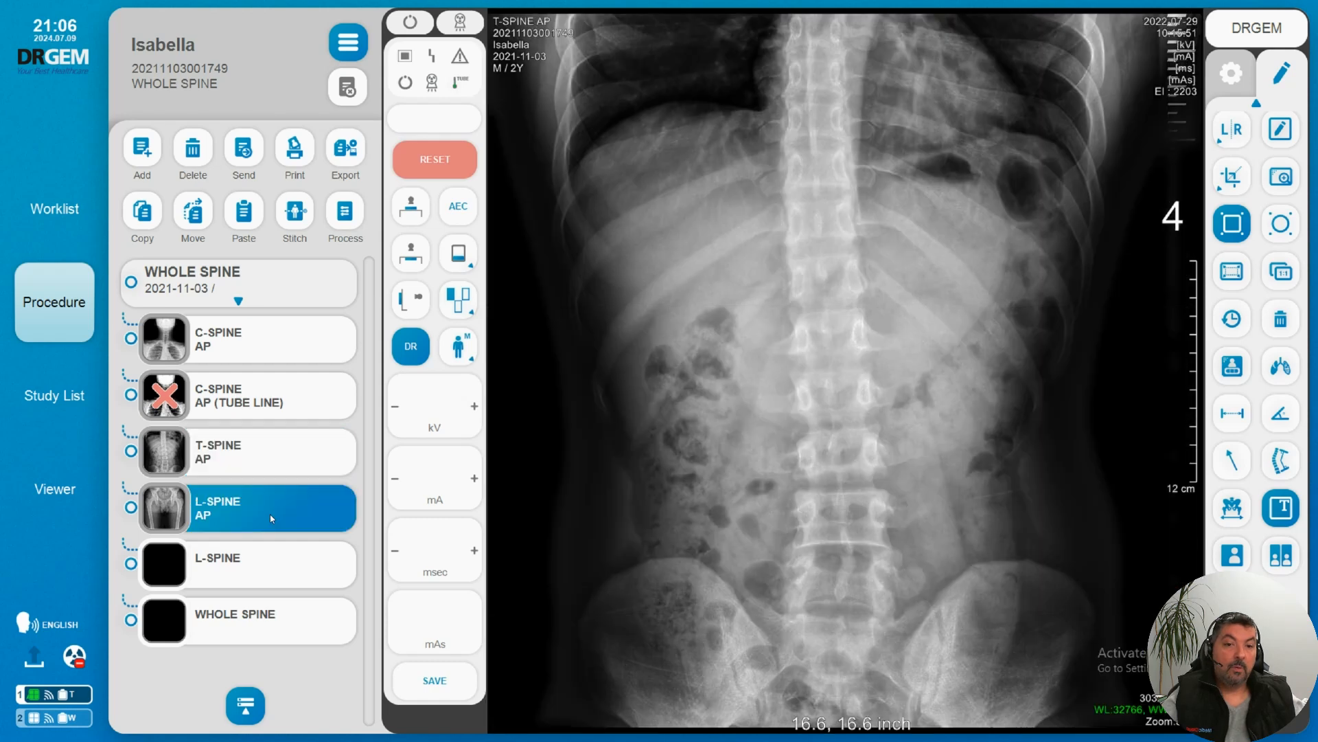
click(242, 345)
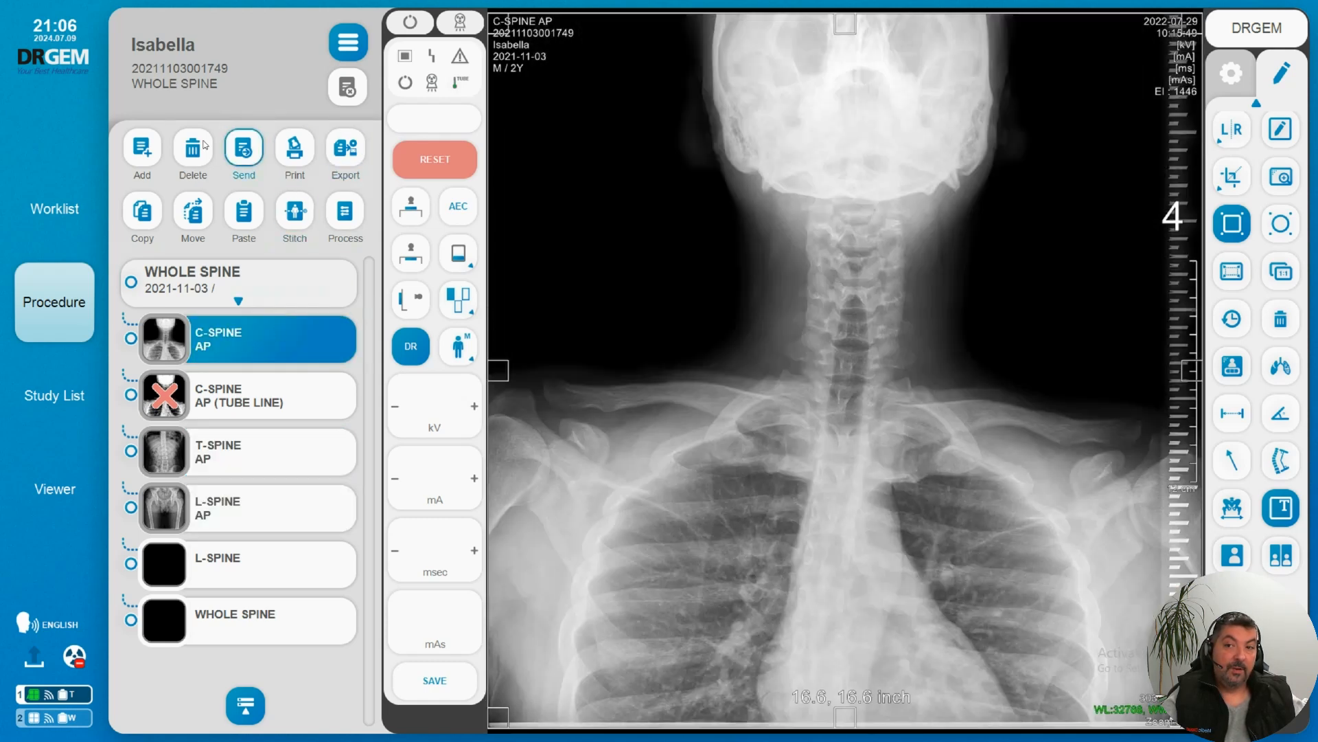
Step: Select the C-SPINE AP, T-SPINE AP and L-SPINE AP images and load them for stitching
click(349, 39)
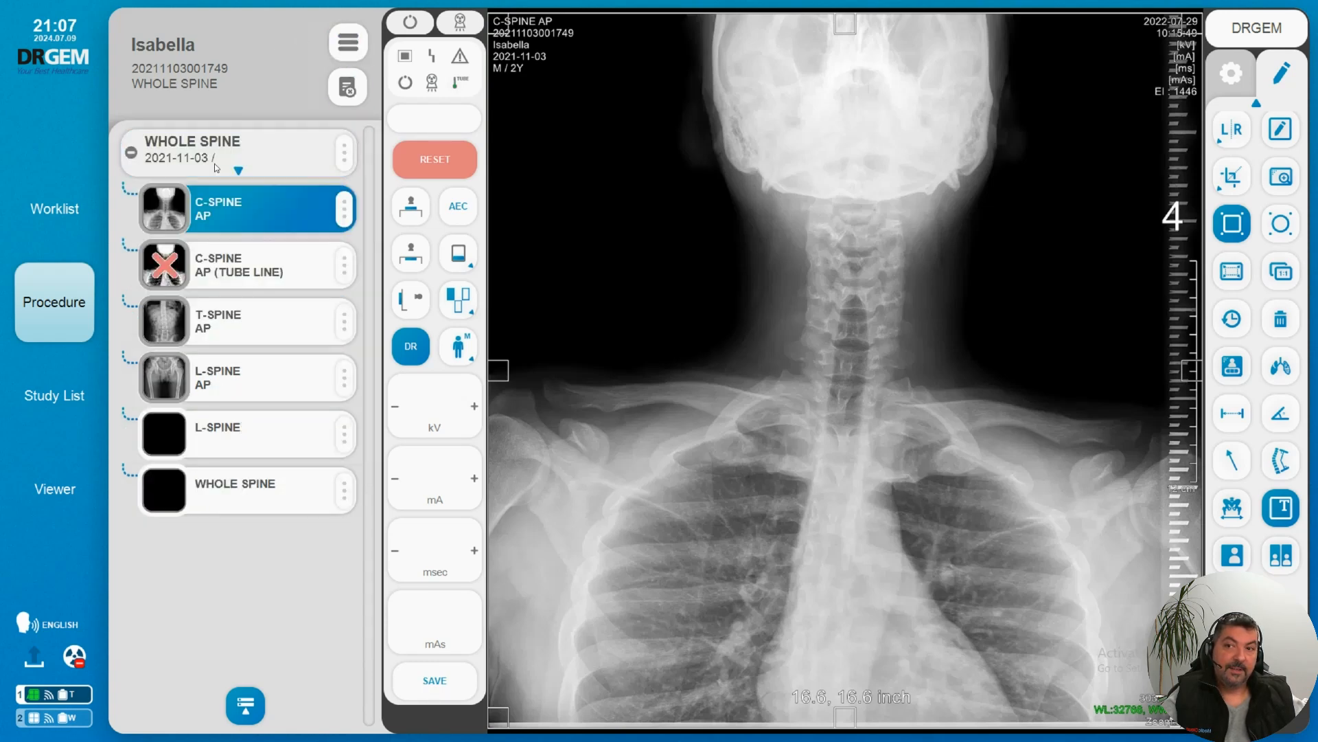
click(354, 48)
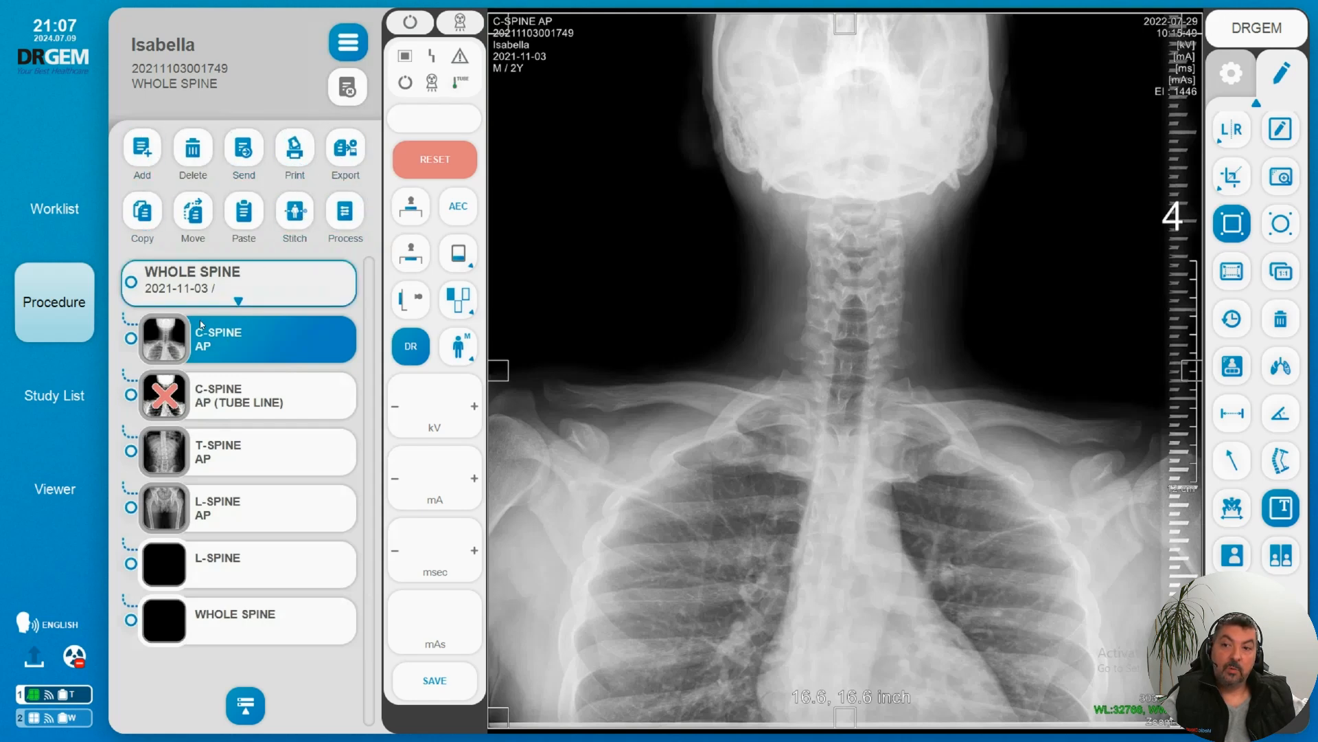
click(131, 341)
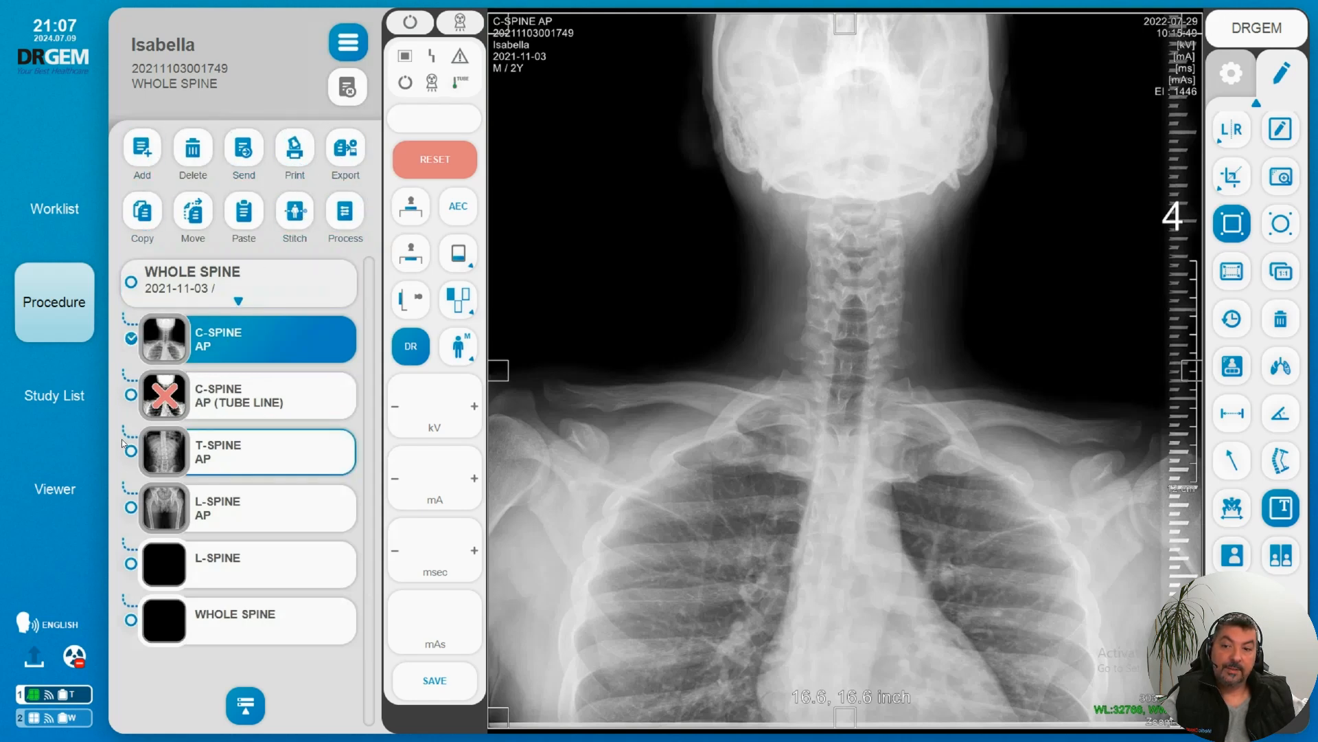
click(131, 452)
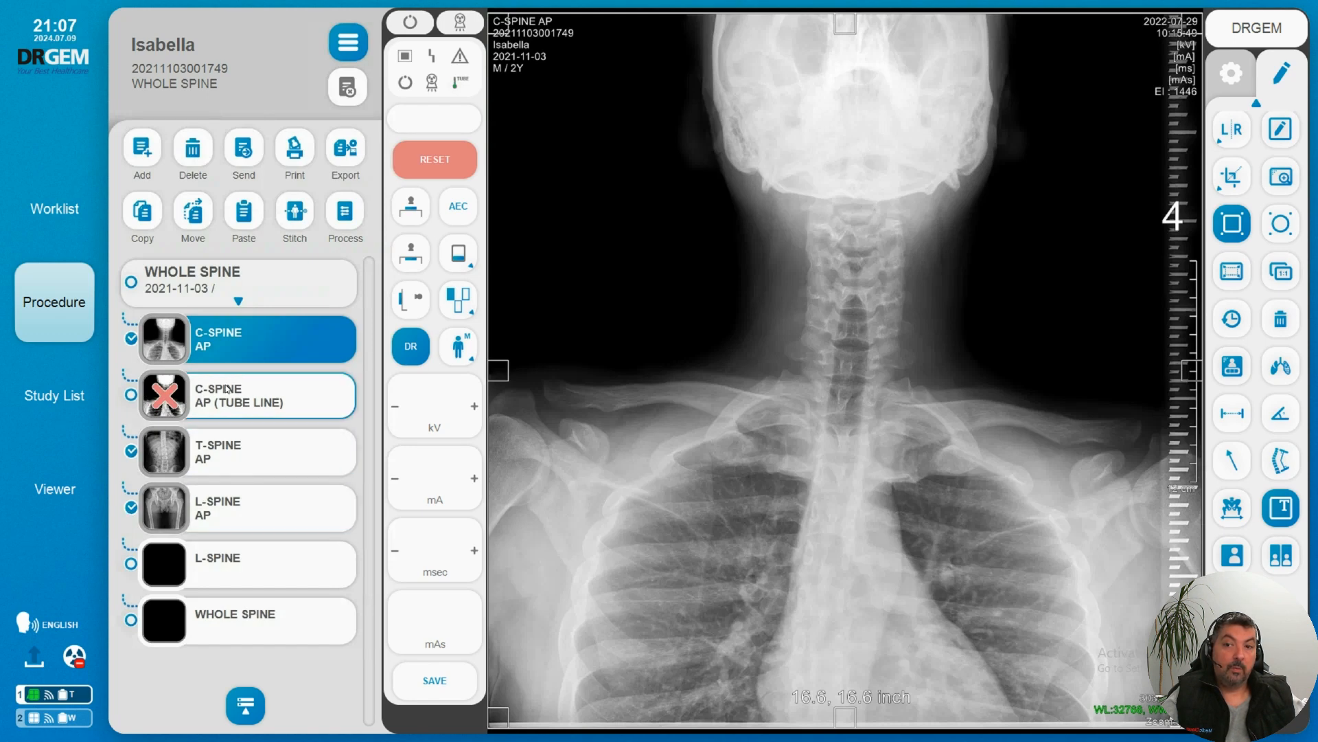
click(294, 216)
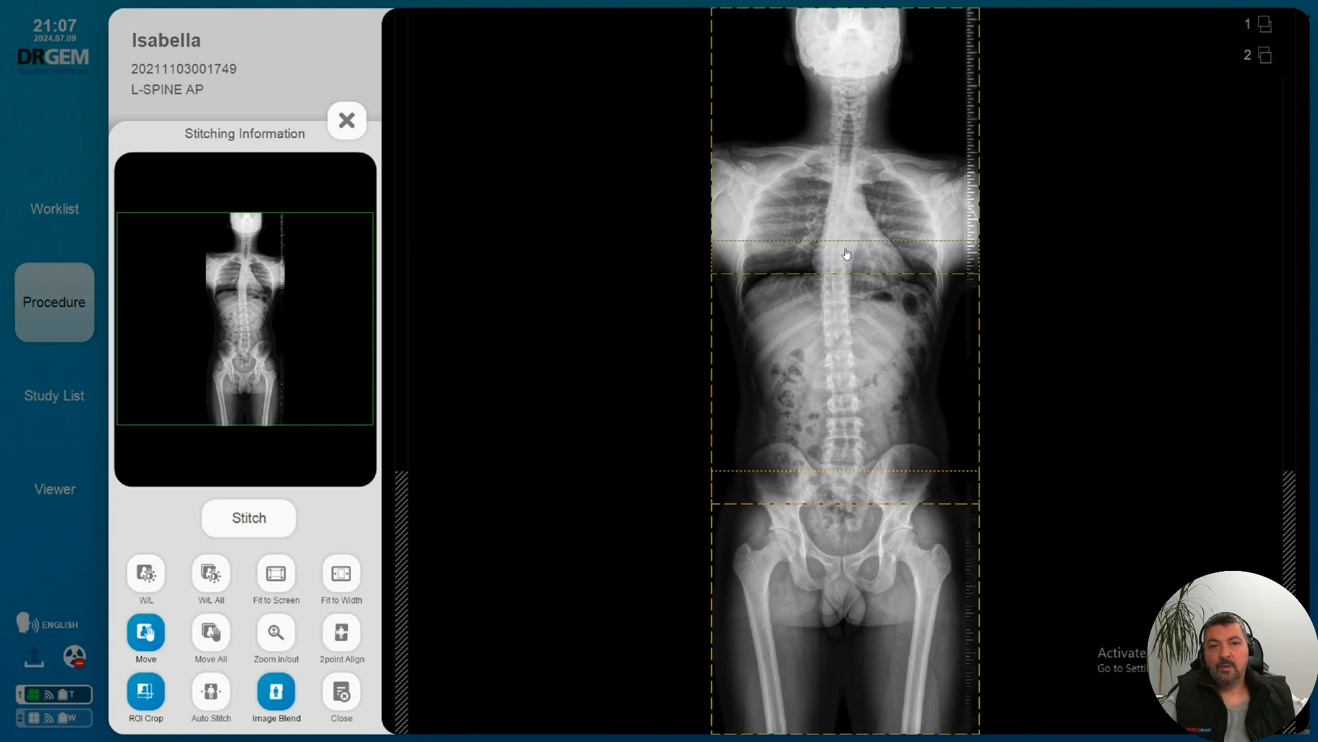
Step: Pull the three overlapping spine images apart so that none of them overlap
drag(842, 184, 535, 155)
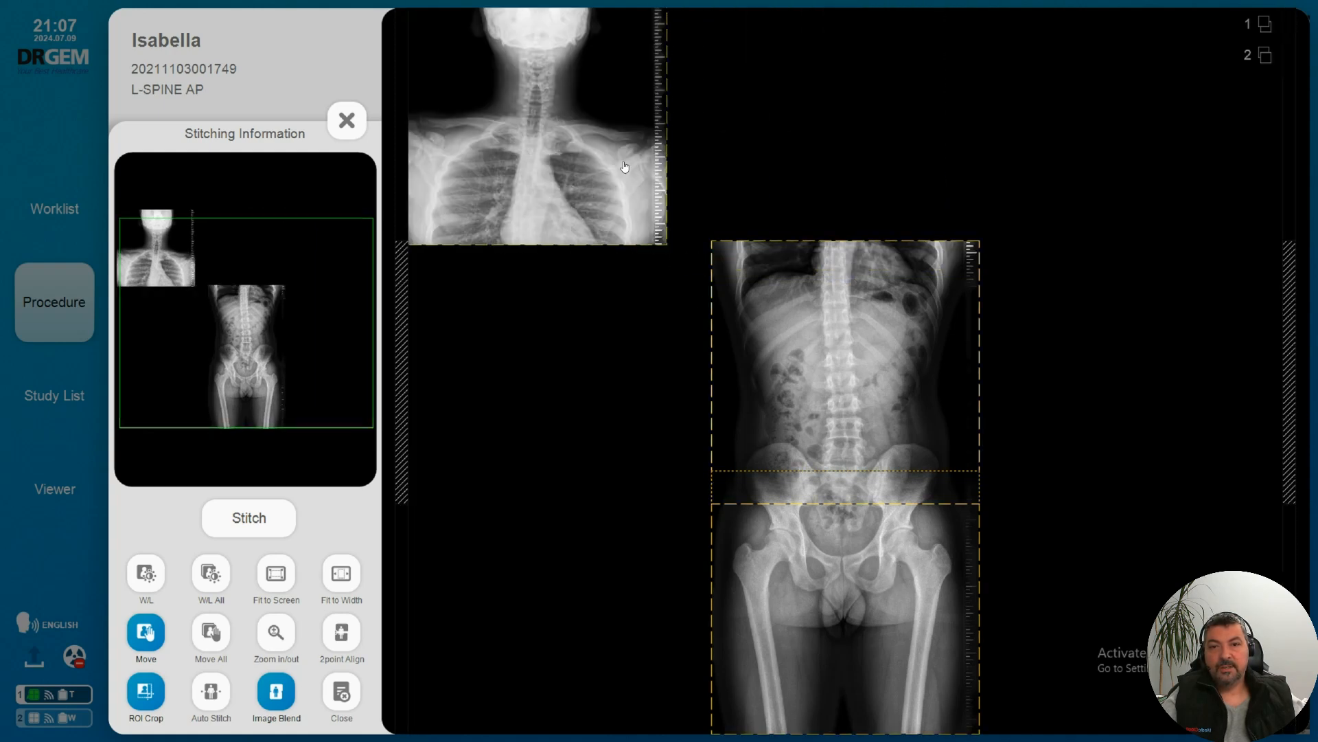
drag(813, 339, 923, 315)
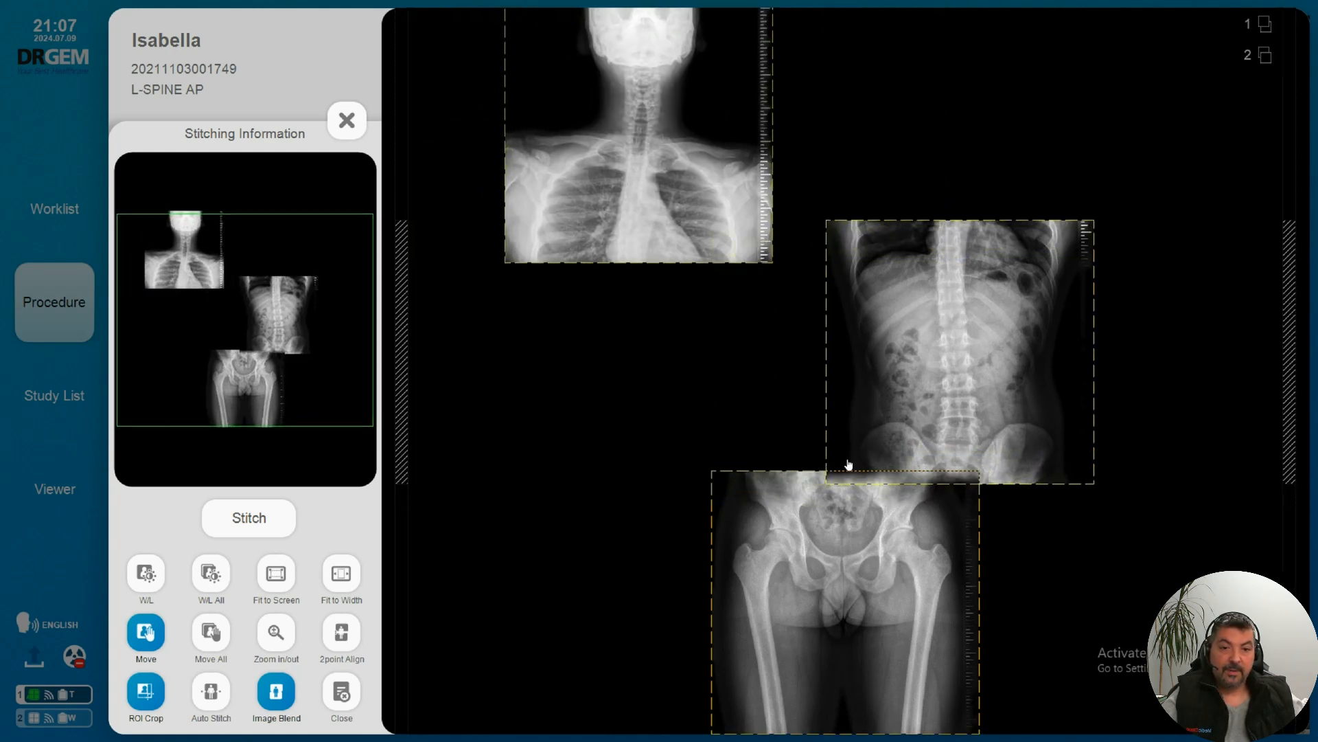
drag(721, 524, 630, 615)
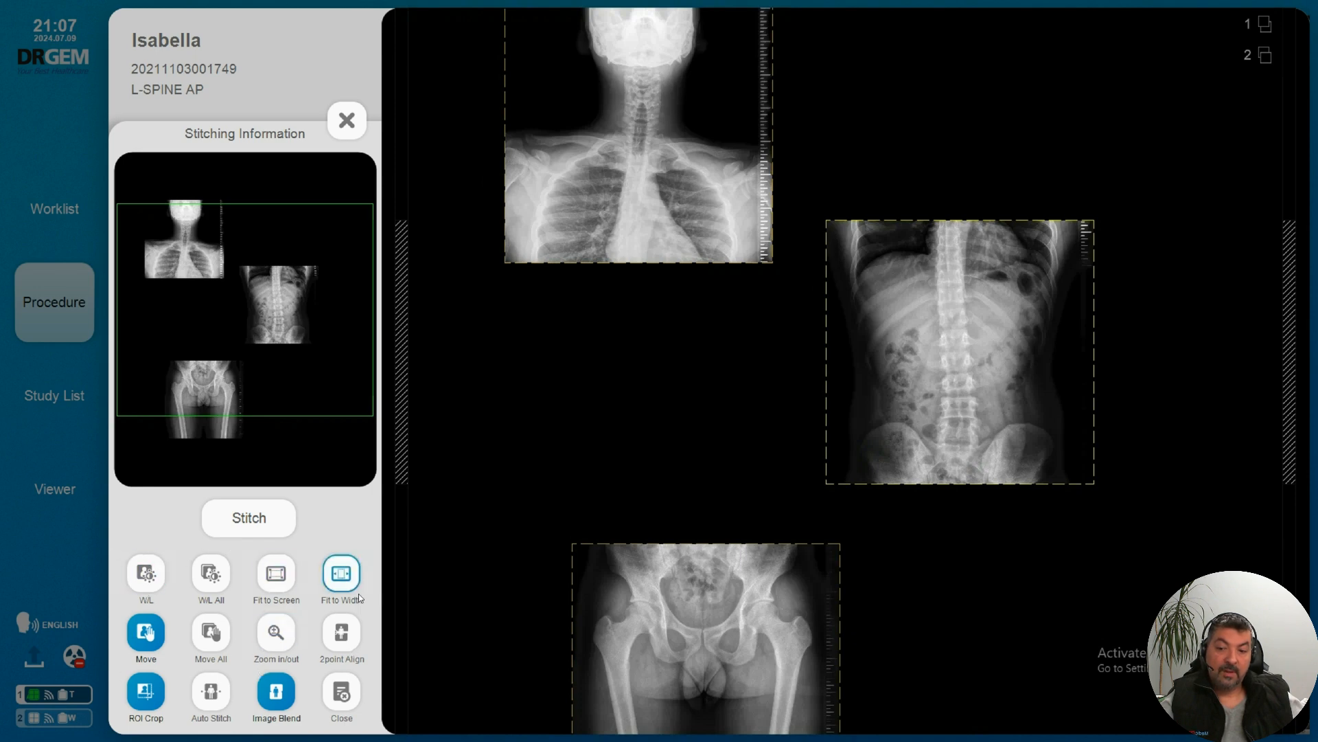
Step: Move the C-spine image toward the middle and place the T-spine image just beneath it, with their side edges lined up
click(275, 643)
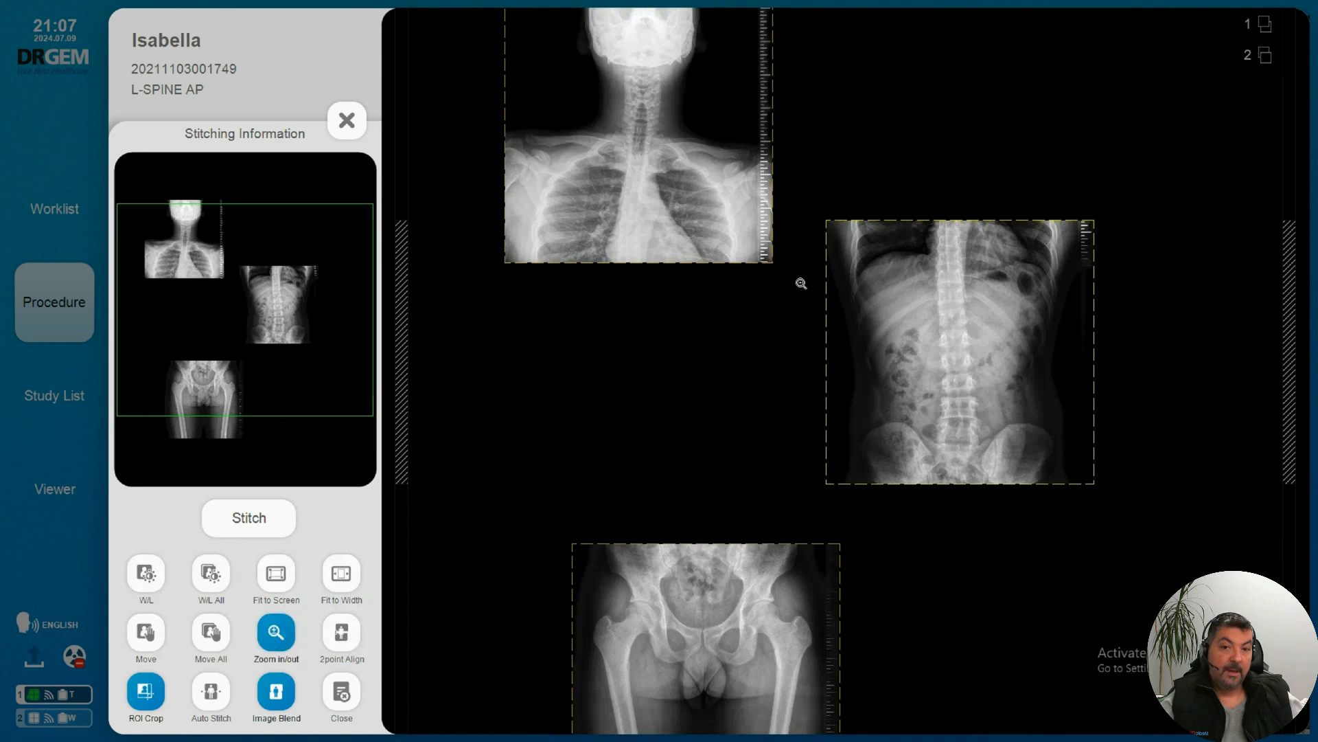
drag(798, 270, 800, 244)
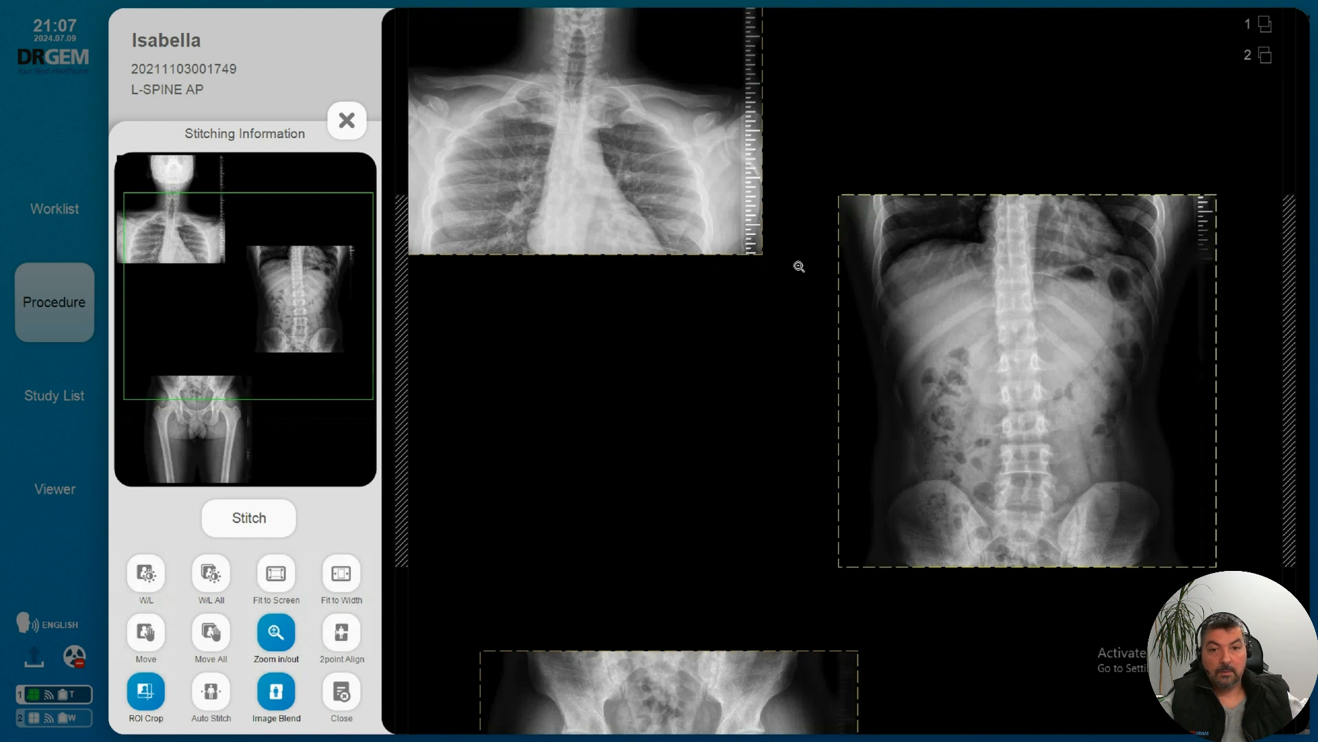
drag(787, 281, 796, 225)
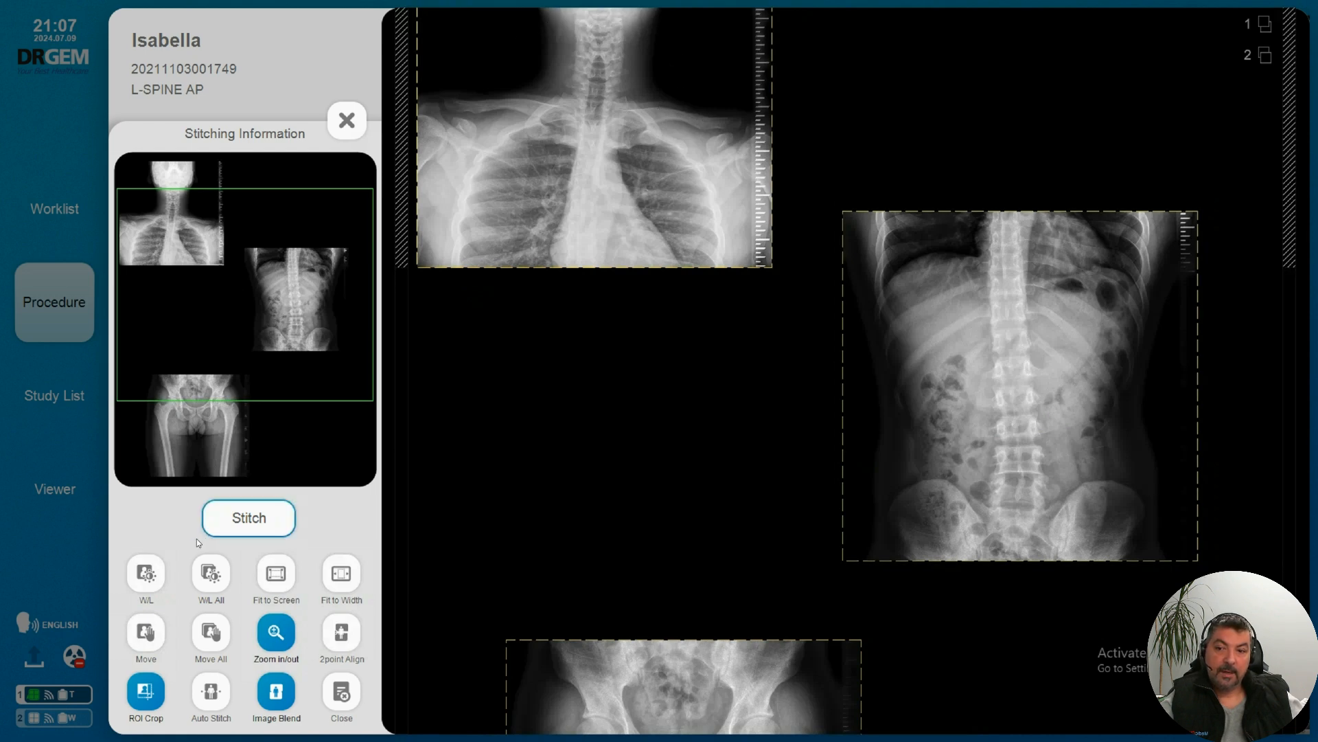
click(145, 631)
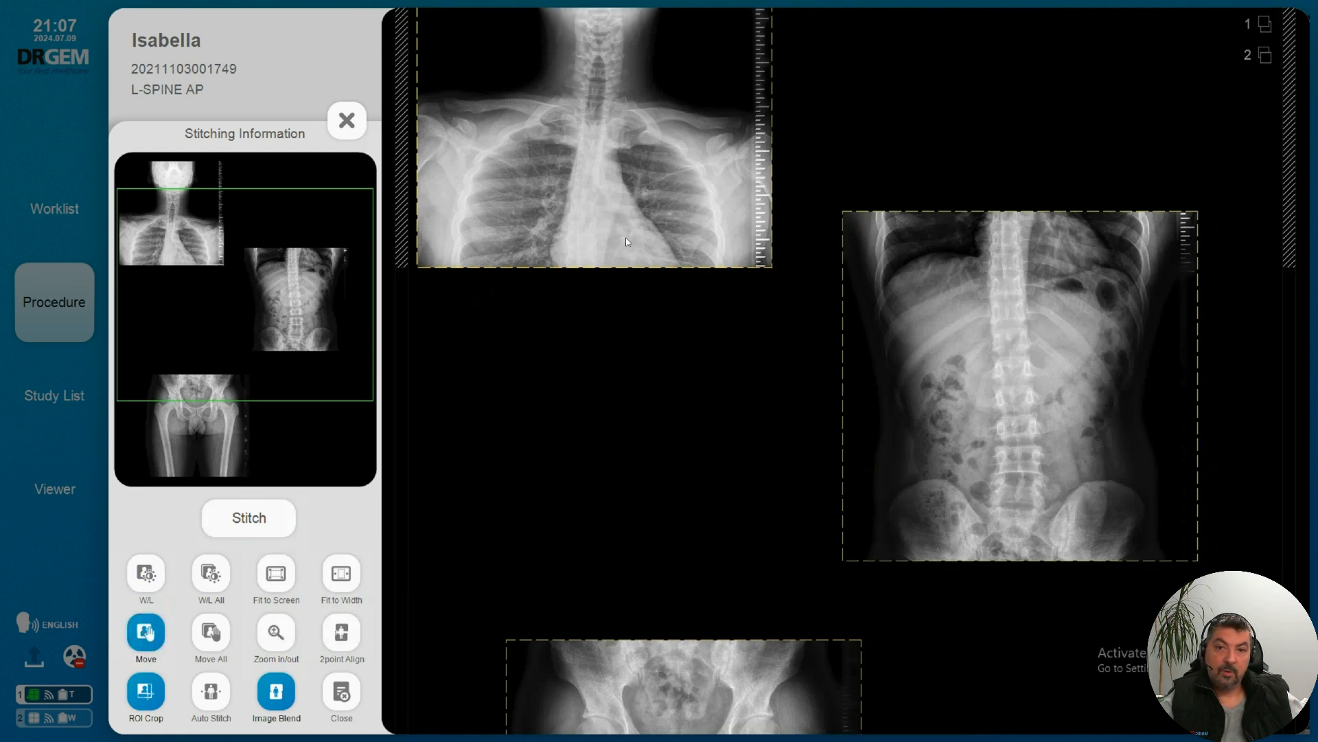
drag(597, 224, 717, 220)
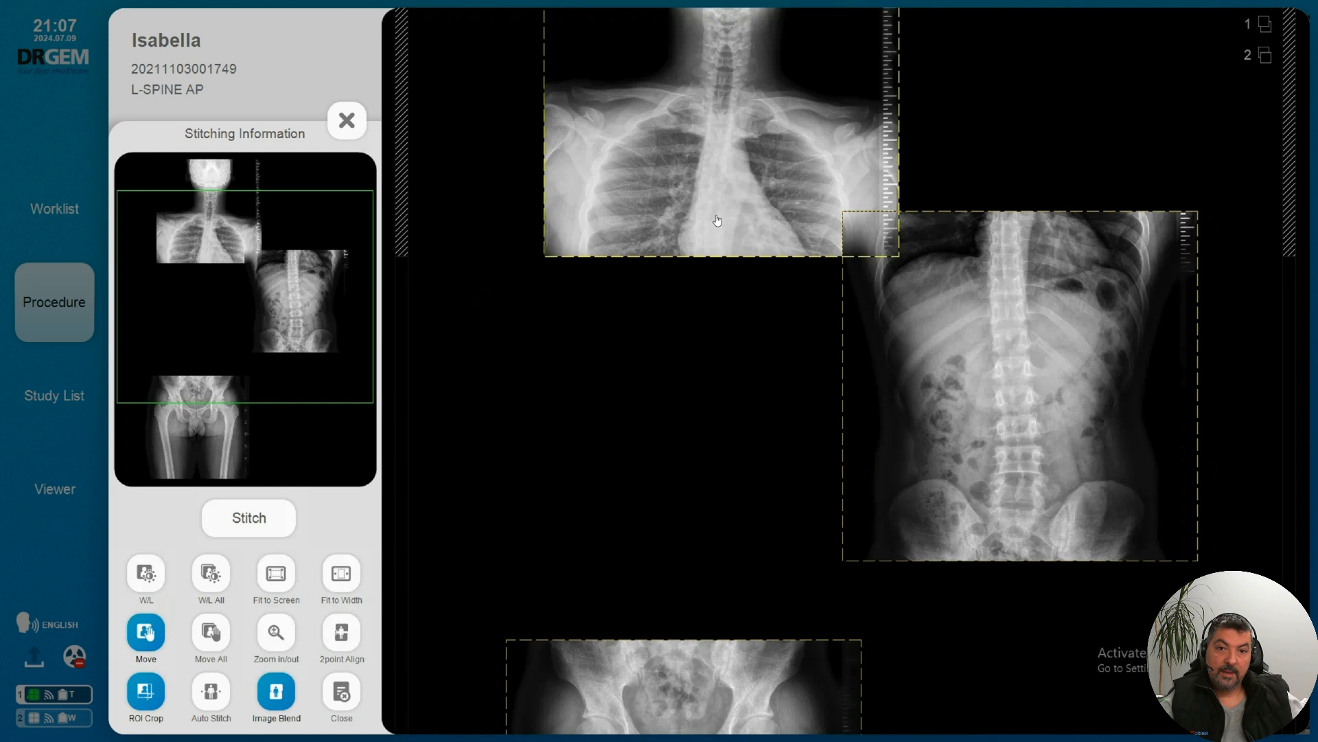
mouse_move(912, 368)
mouse_down()
mouse_move(795, 389)
mouse_move(716, 368)
mouse_up()
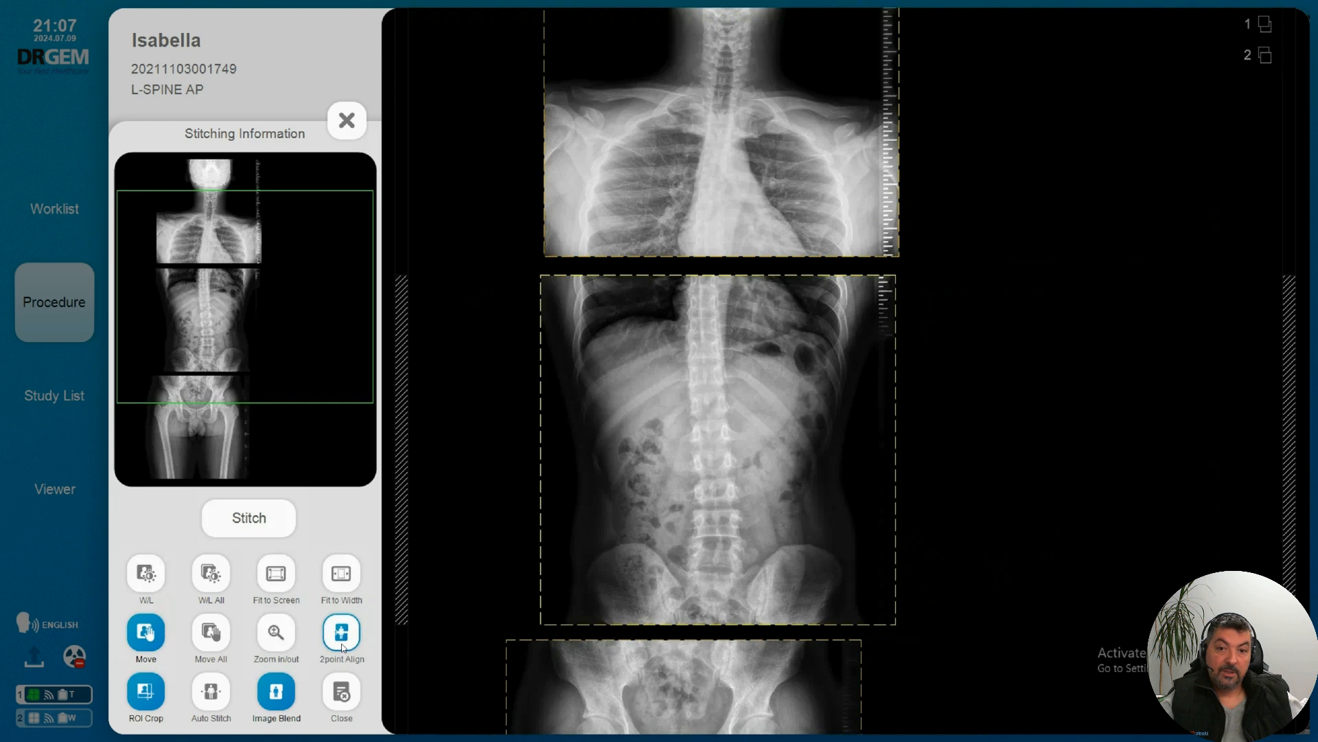
mouse_move(750, 434)
mouse_down()
mouse_move(751, 357)
mouse_move(755, 423)
mouse_up()
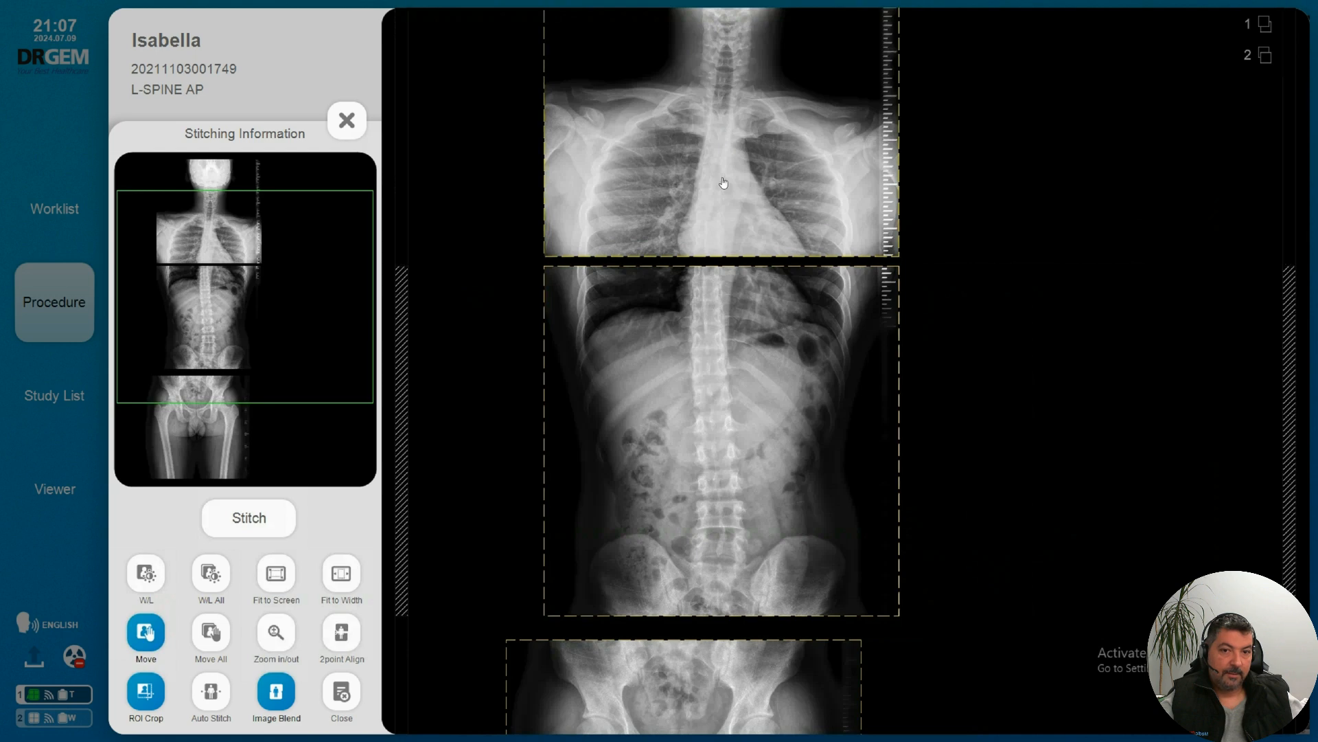
Step: Join the T-spine image to the C-spine image with 2point Align on a matching point at the heart's edge, and nudge it slightly upward
click(712, 107)
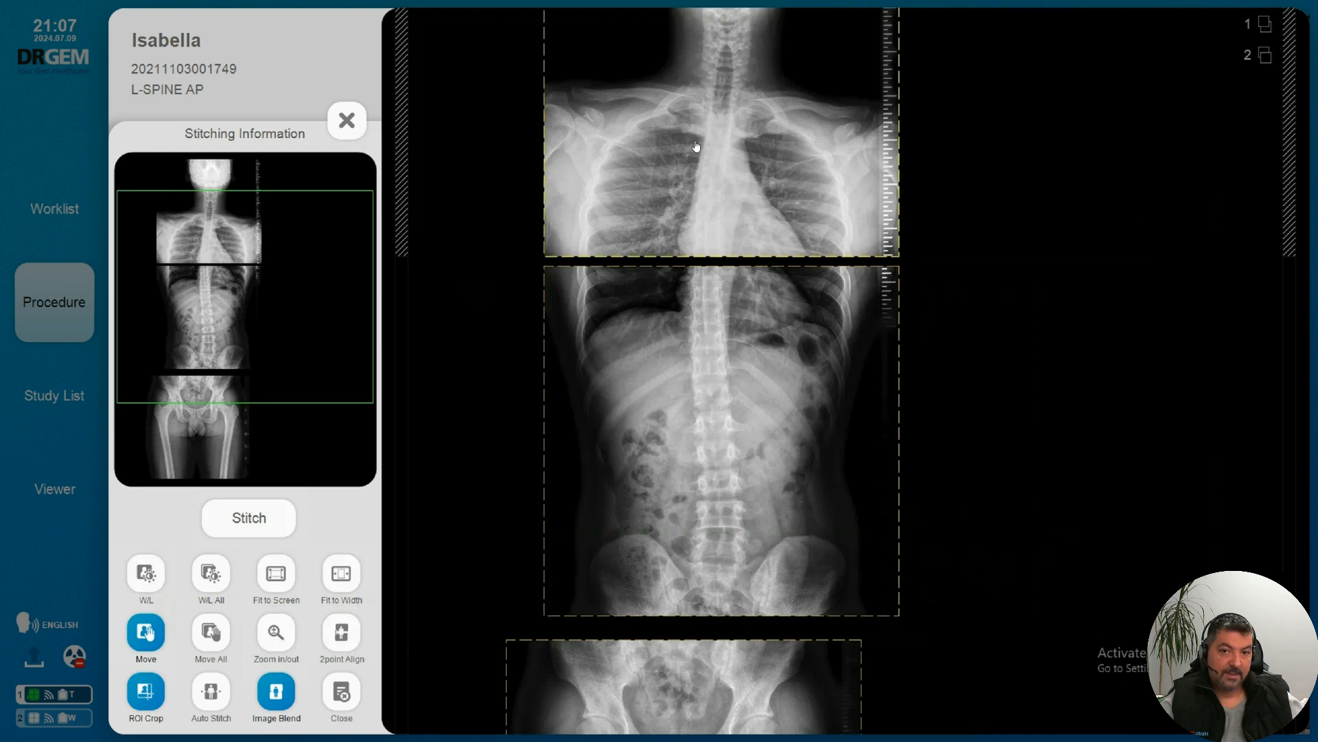
click(583, 353)
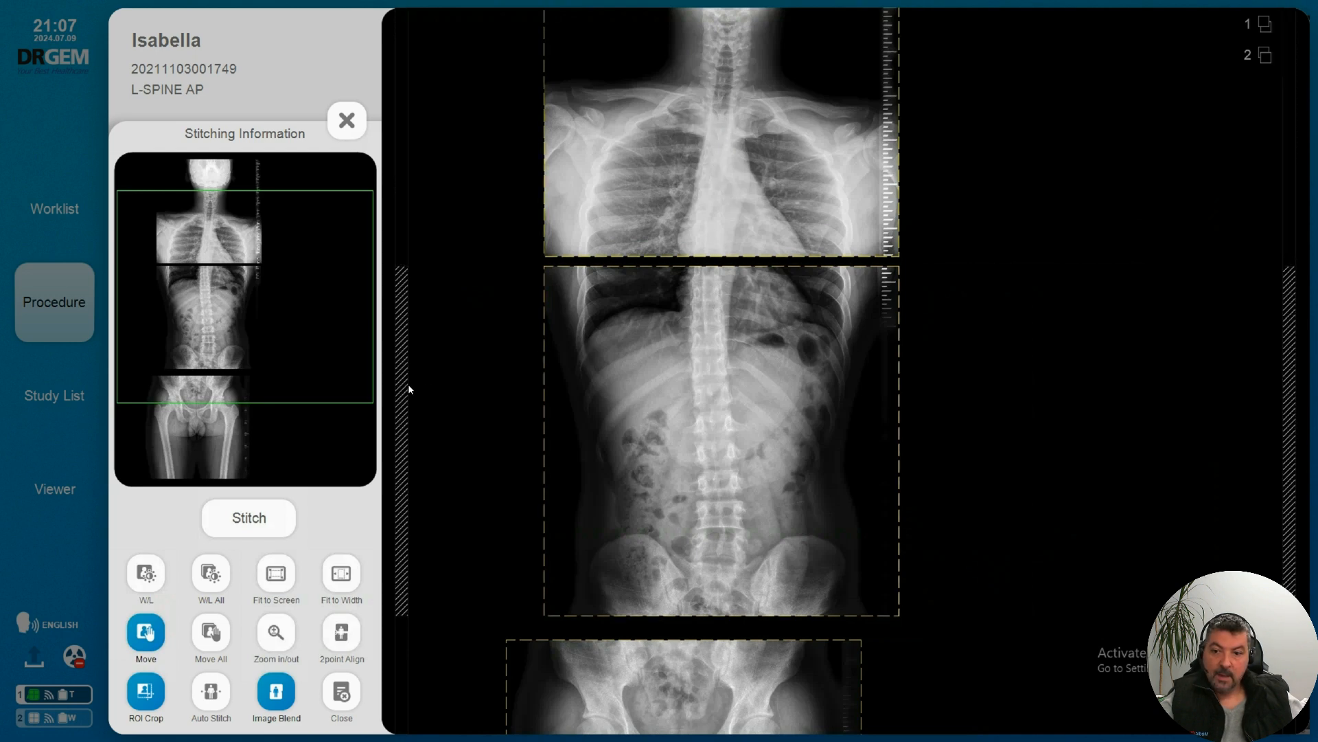
click(334, 634)
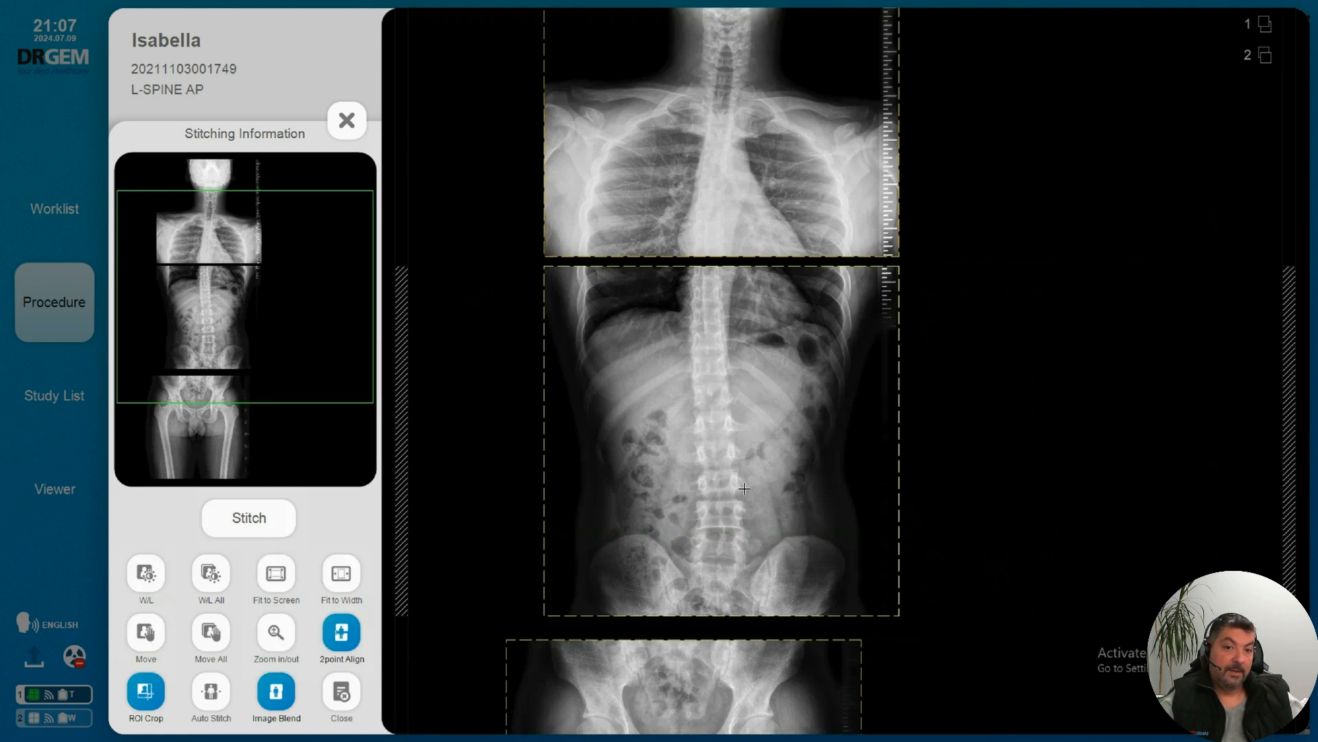
click(793, 233)
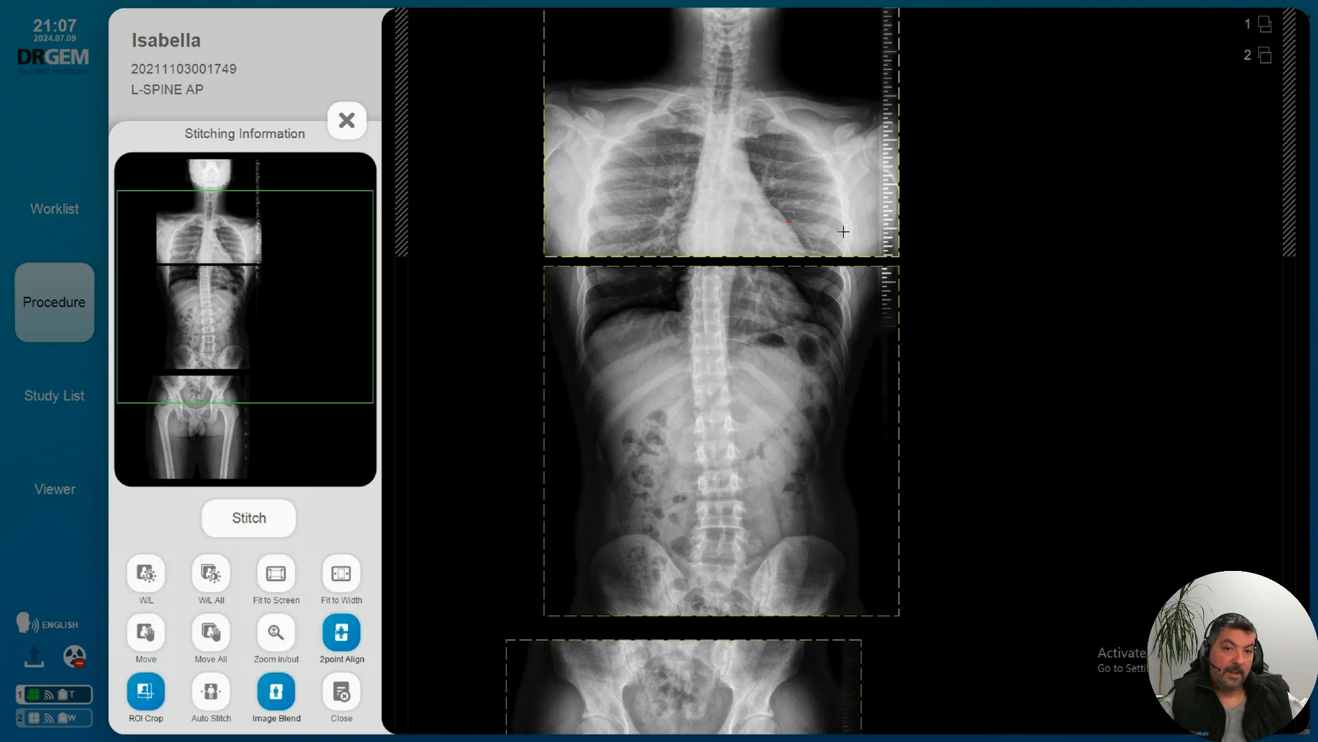
click(790, 273)
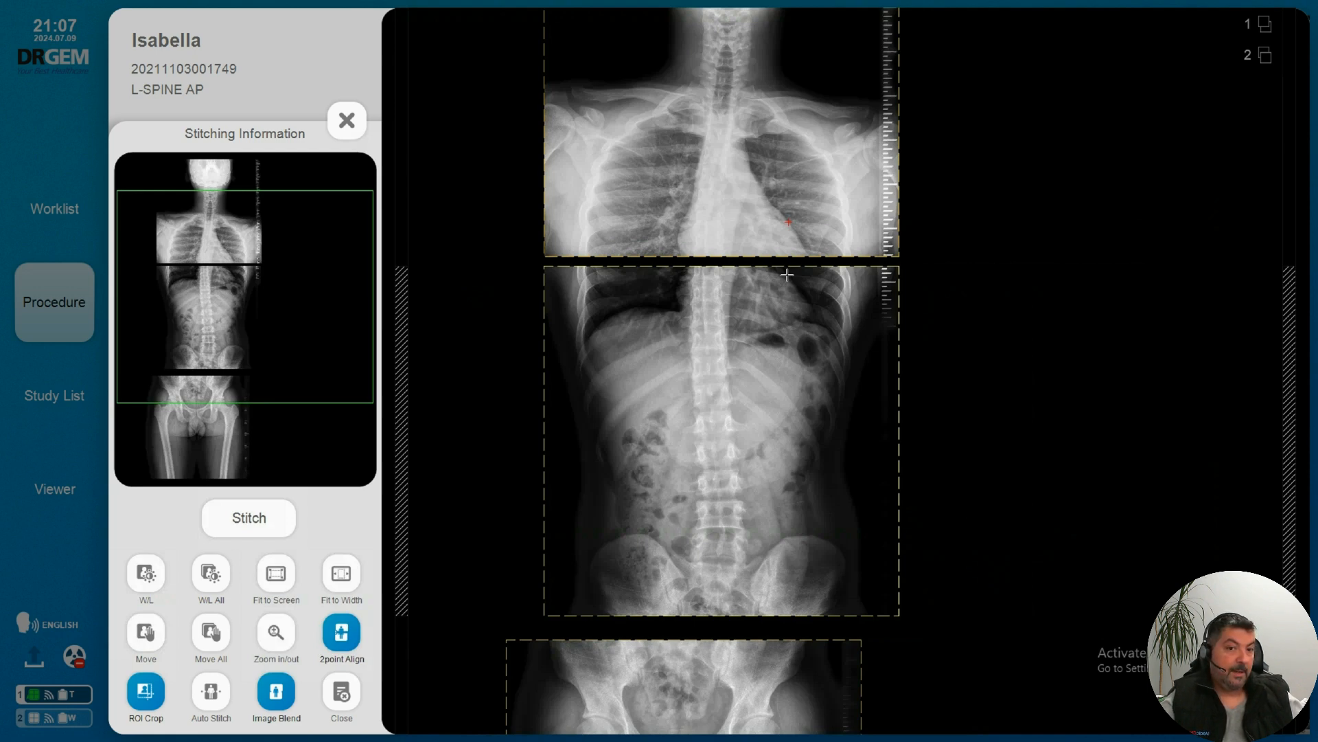
click(787, 275)
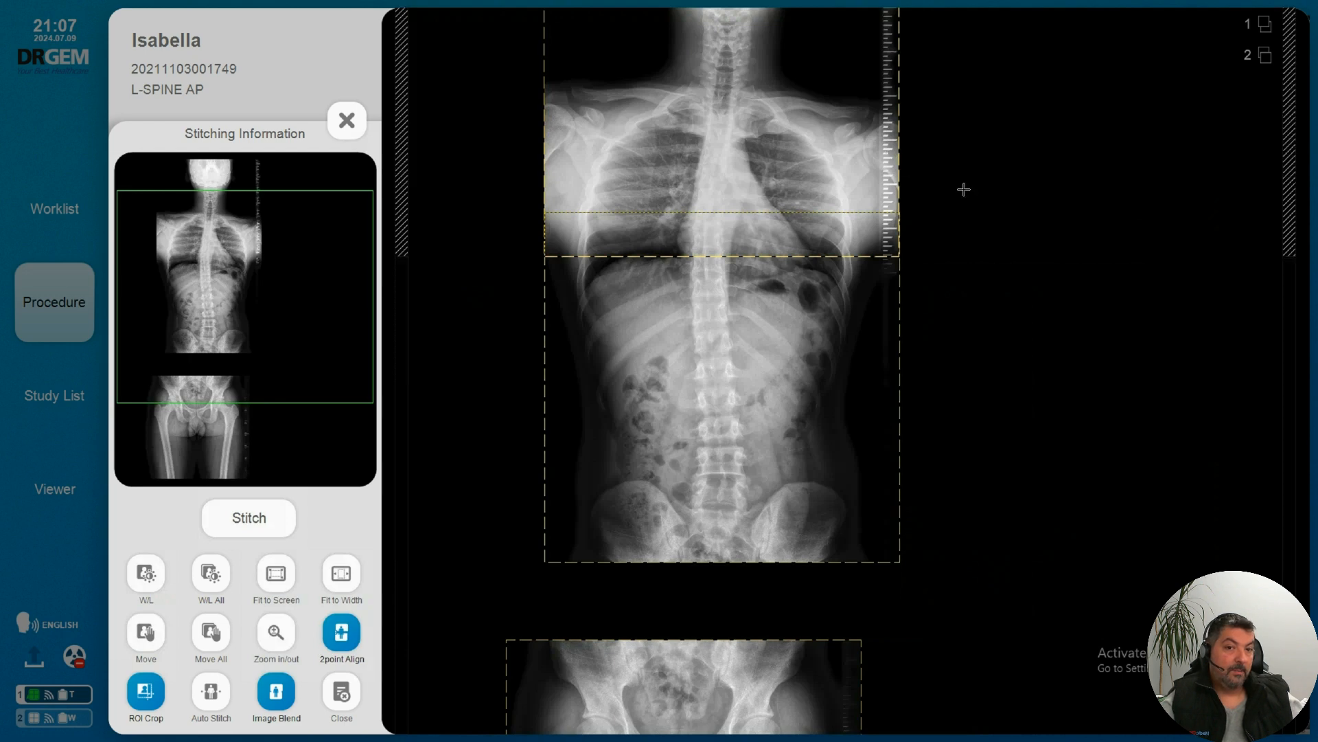
click(143, 635)
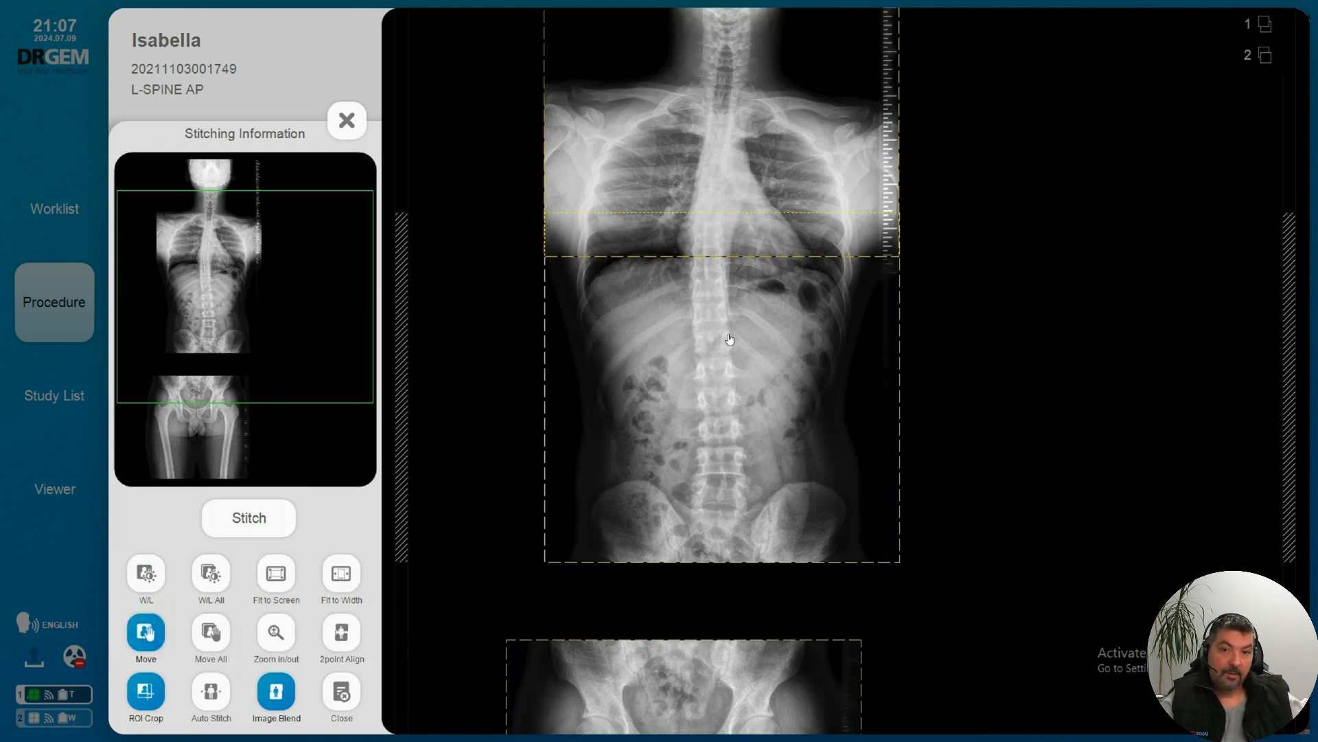
drag(729, 339, 729, 338)
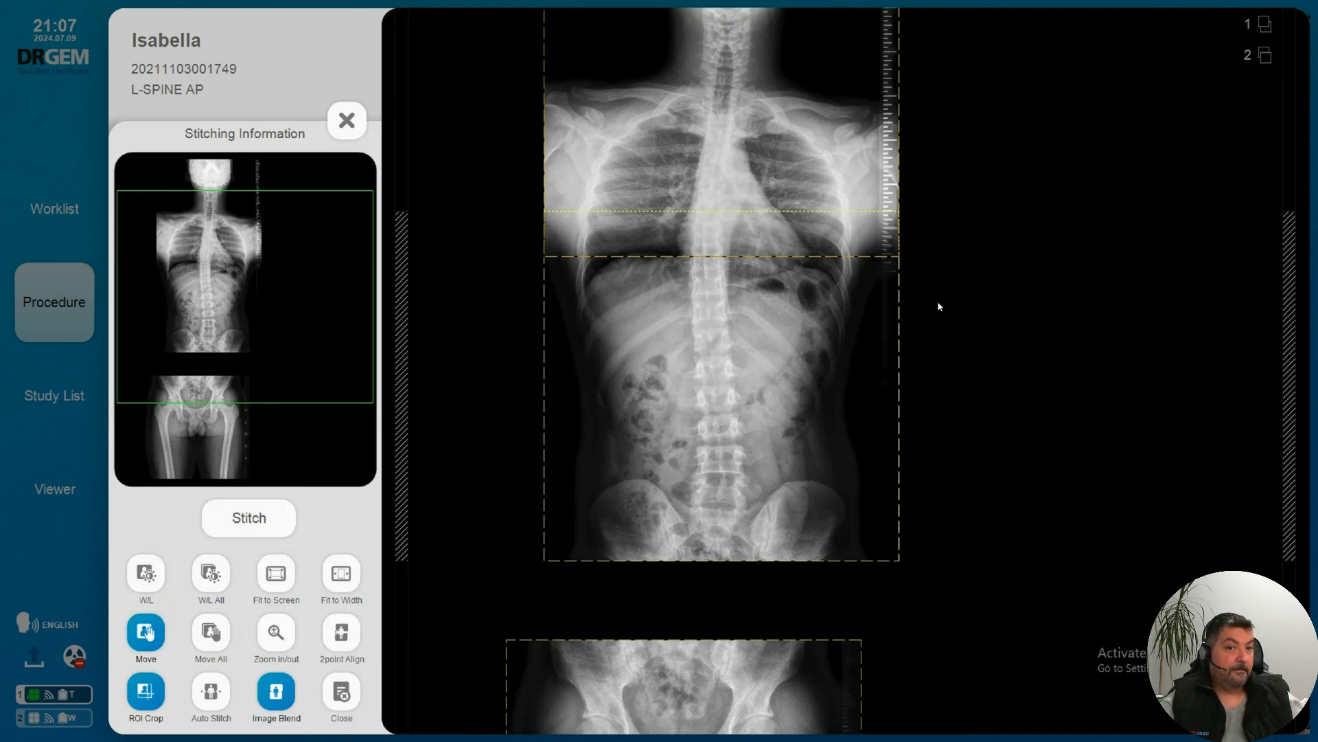
Step: Move the L-spine image up until it sits just below the T-spine image, roughly in line with the spine
scroll(938, 306, down, 5)
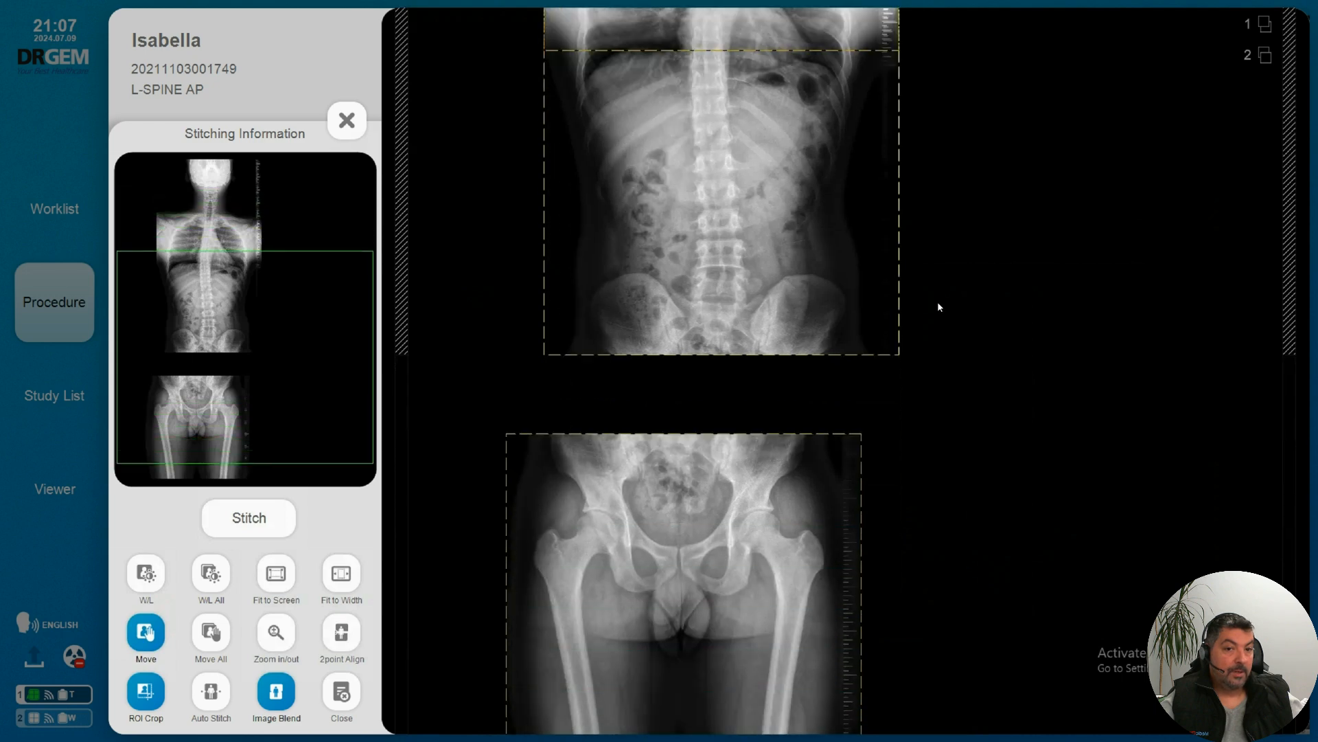
scroll(938, 306, down, 1)
click(712, 429)
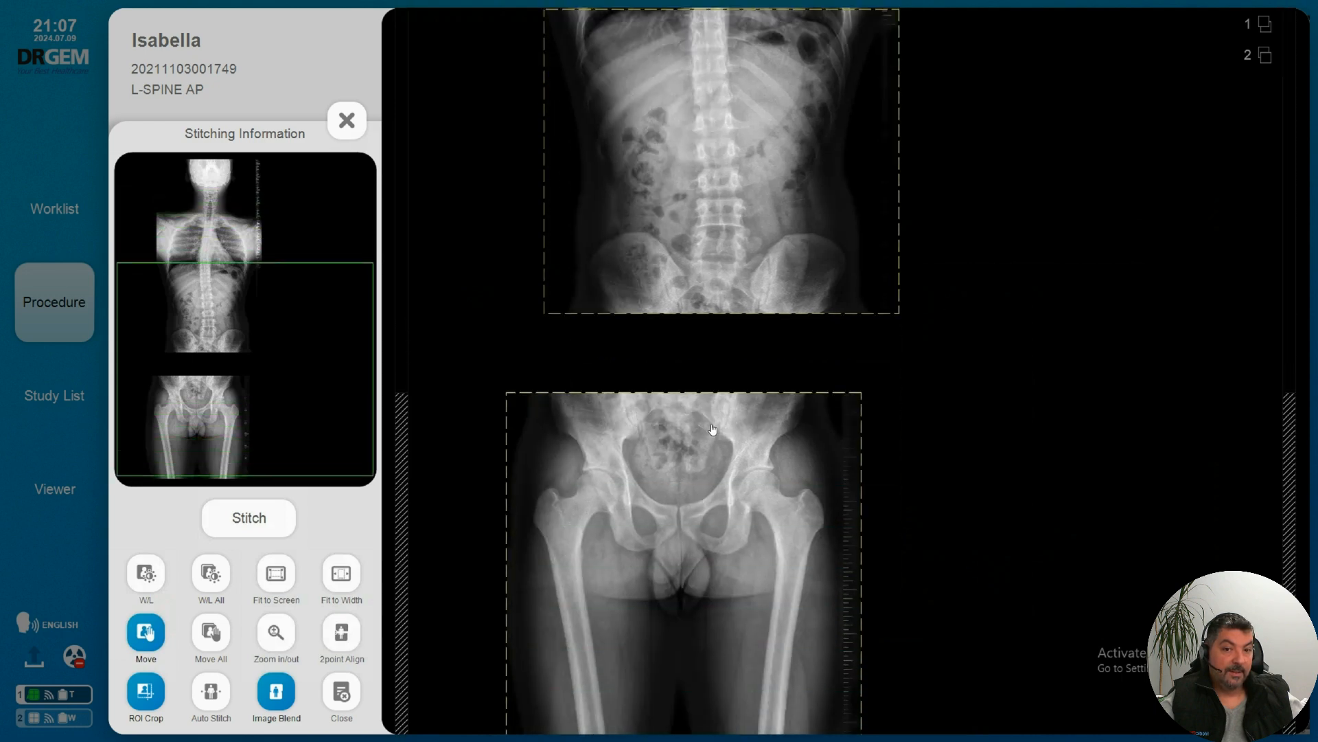
drag(712, 438, 730, 414)
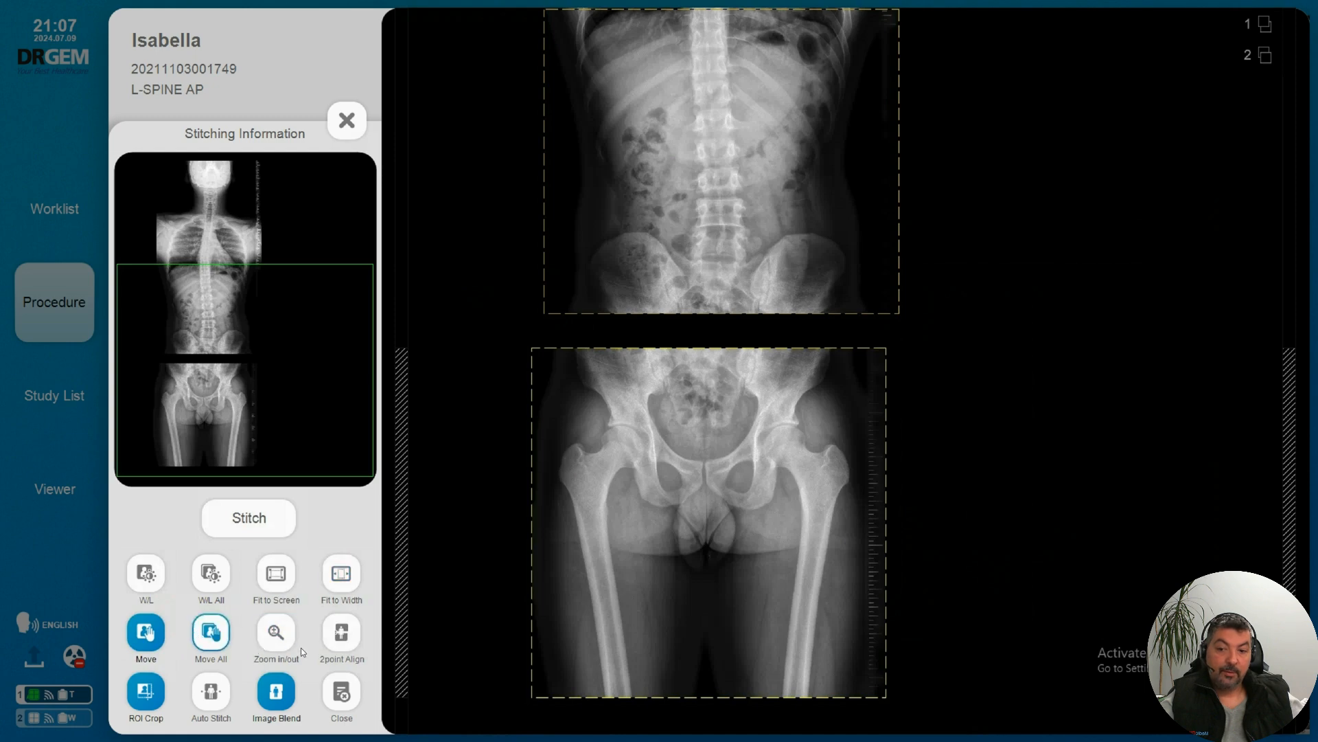
Step: Join the L-spine image to the T-spine image with 2point Align, using a matching point on the midline at the sacrum
click(347, 645)
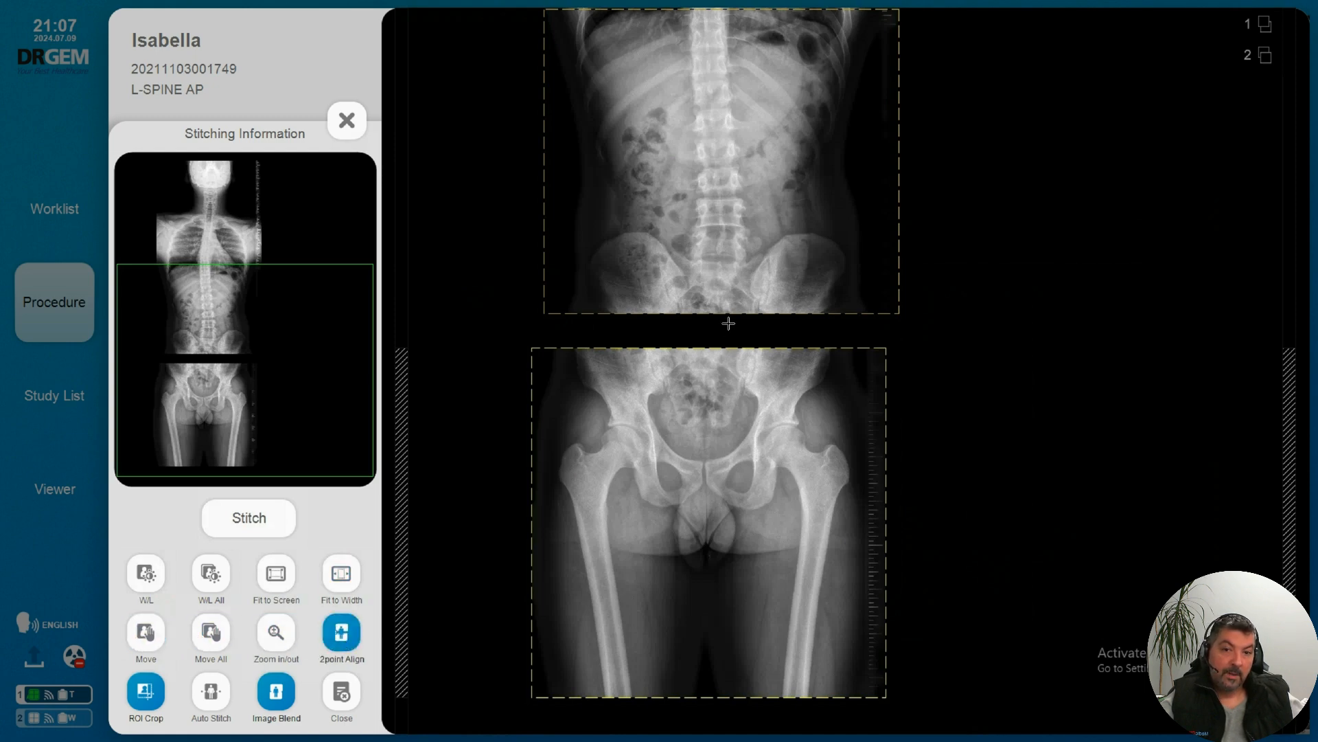
click(720, 275)
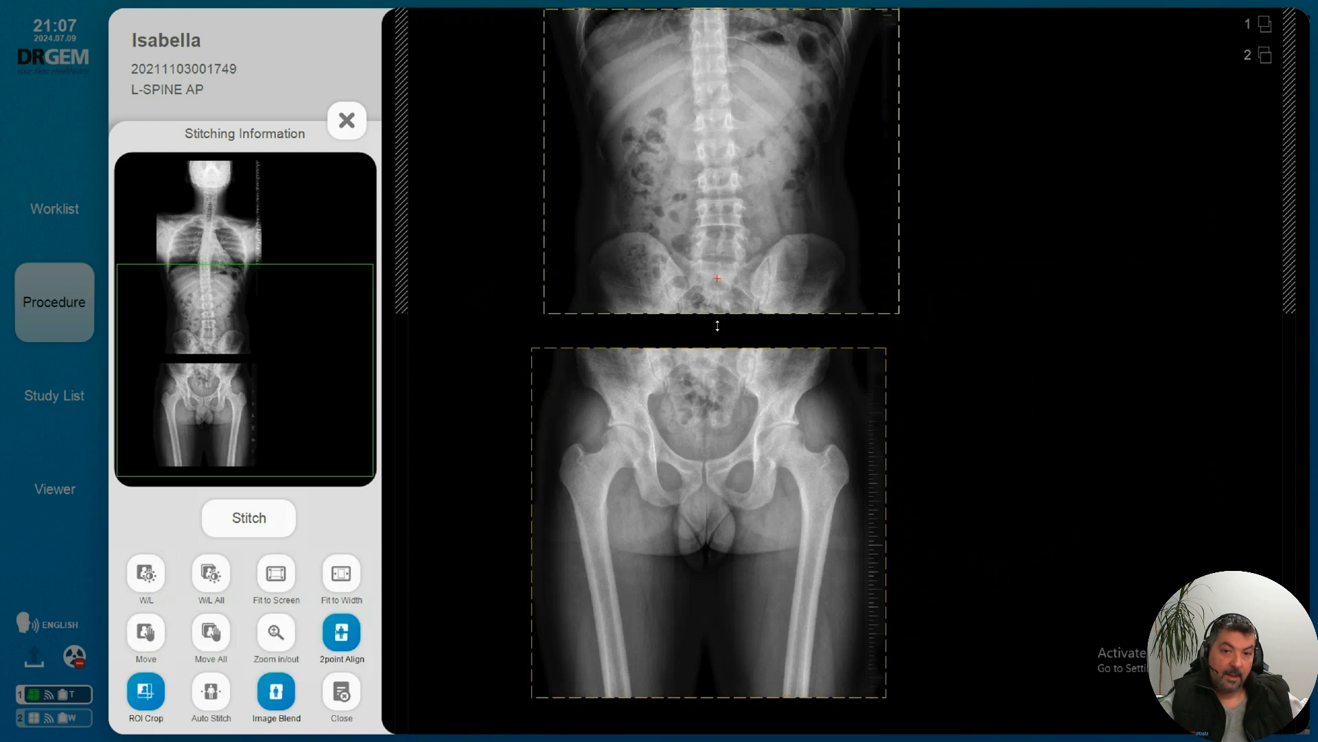
click(731, 398)
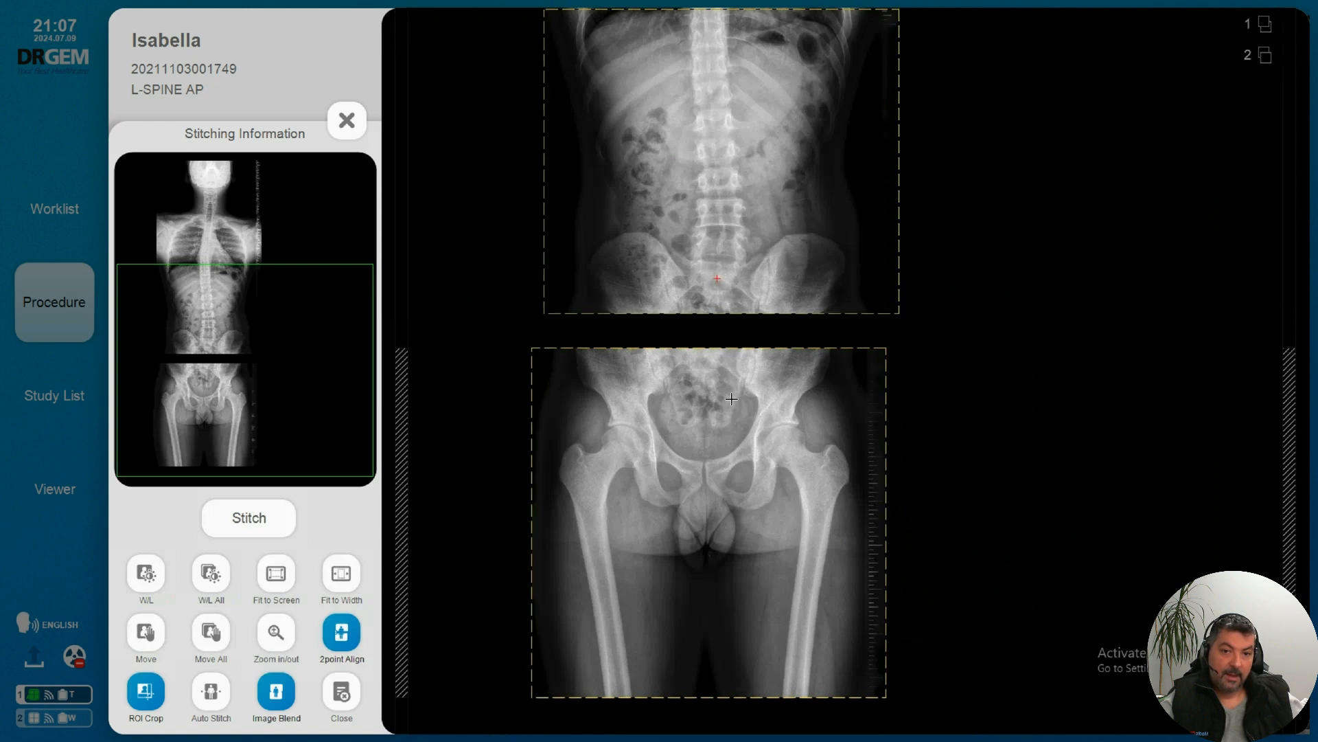
click(703, 356)
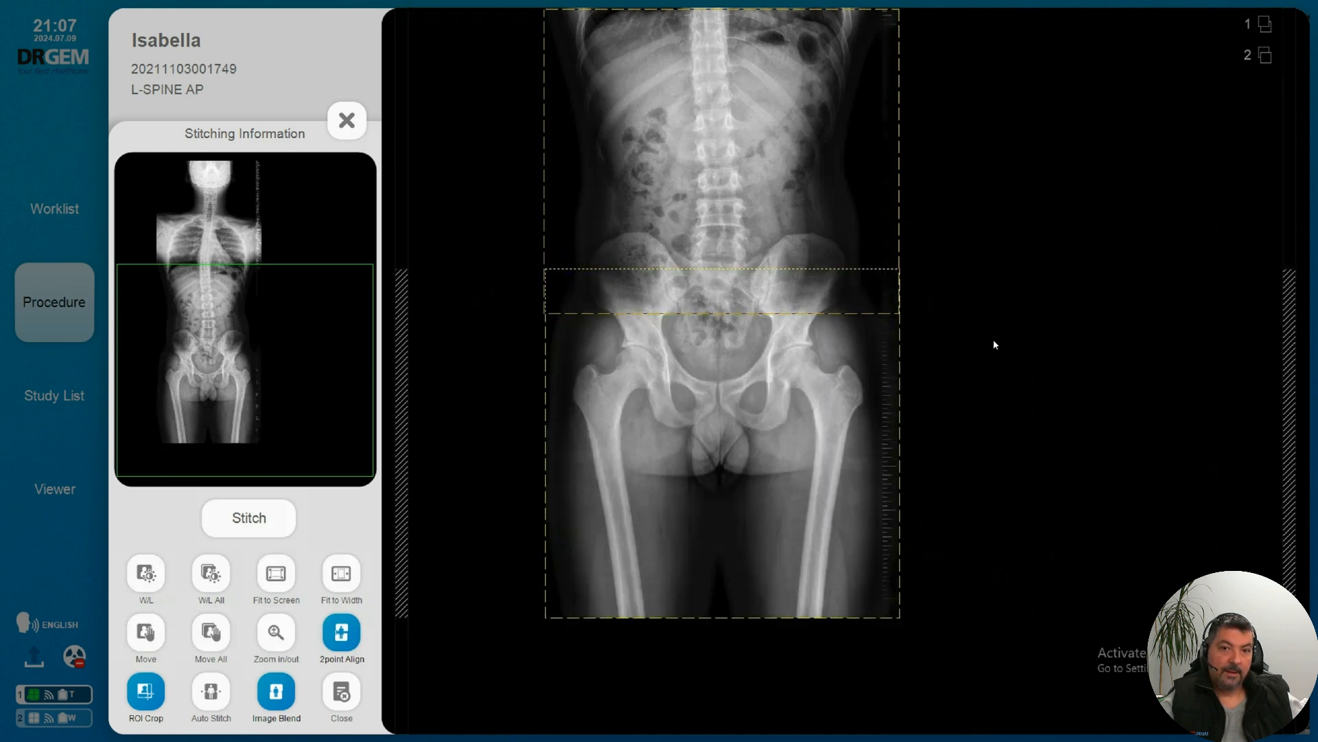
Step: Nudge the C-spine image very slightly upward so its ruler marks and anatomy line up with the T-spine image in their overlap
scroll(993, 339, up, 5)
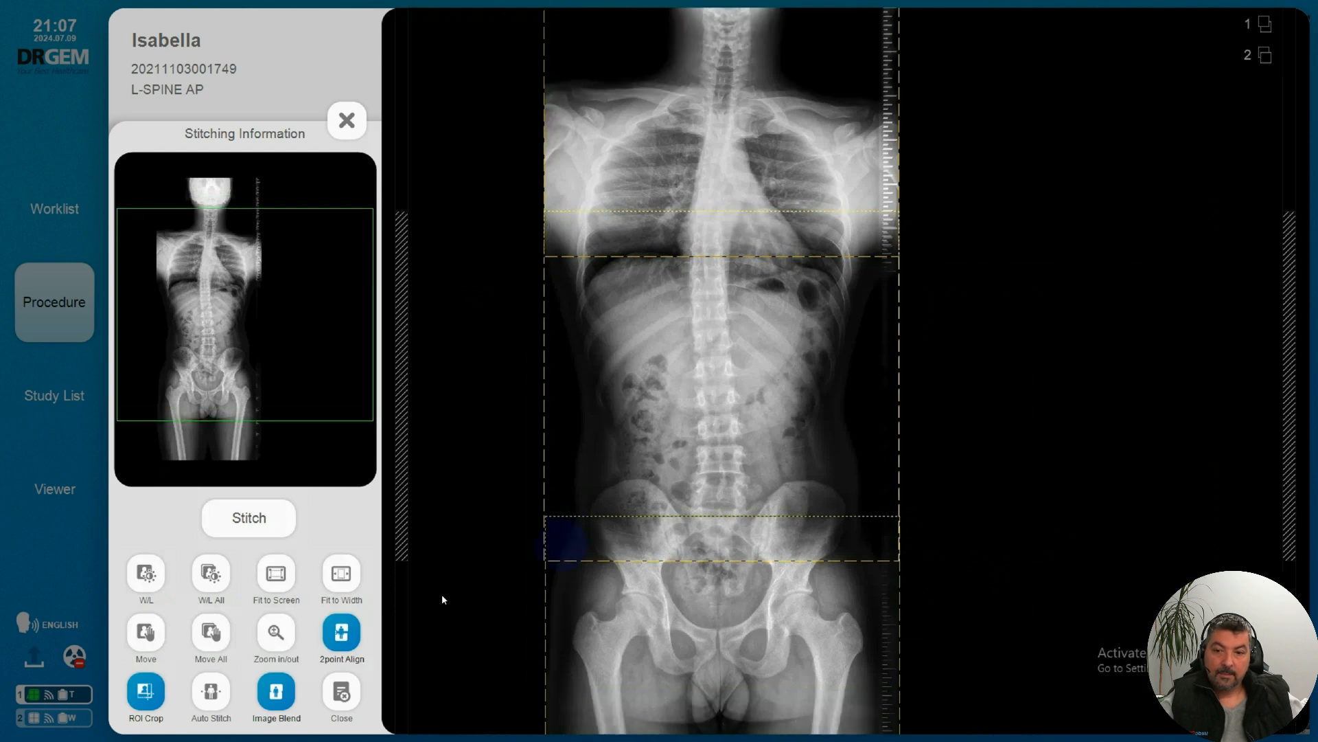
click(276, 632)
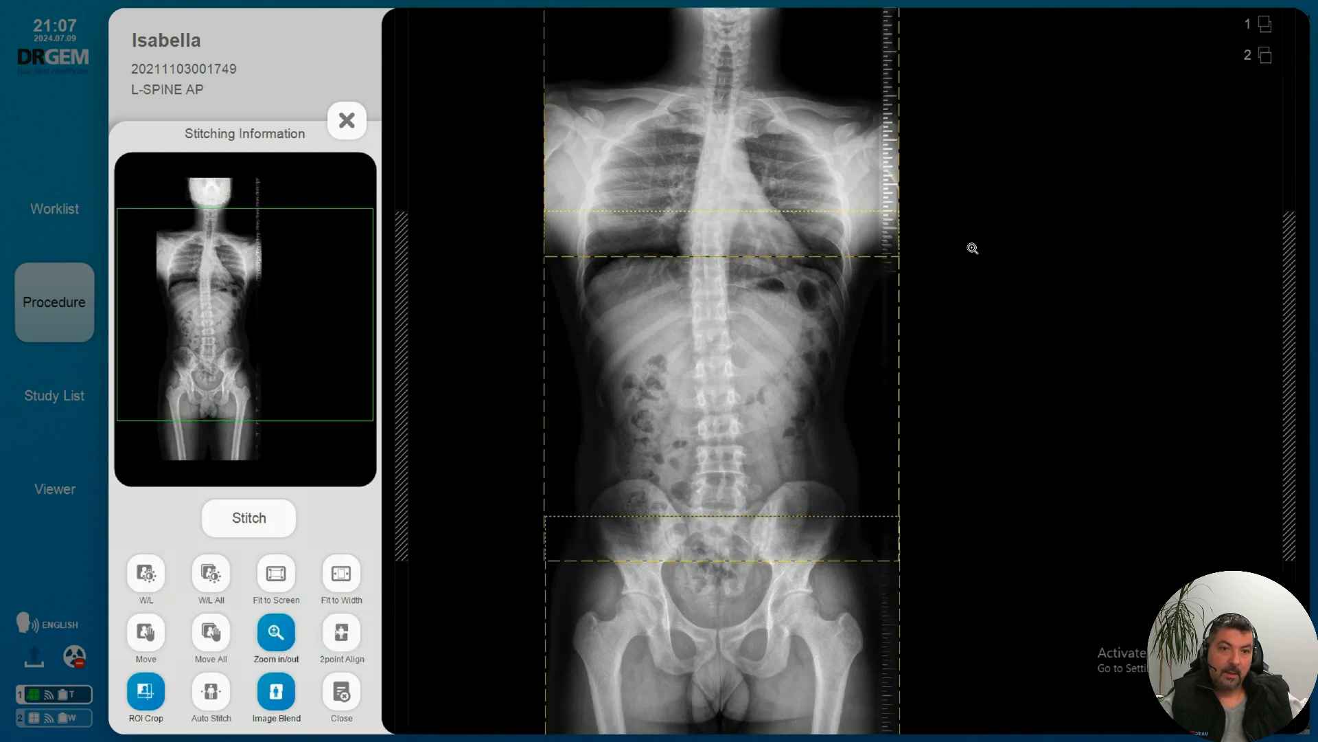
drag(972, 248, 968, 279)
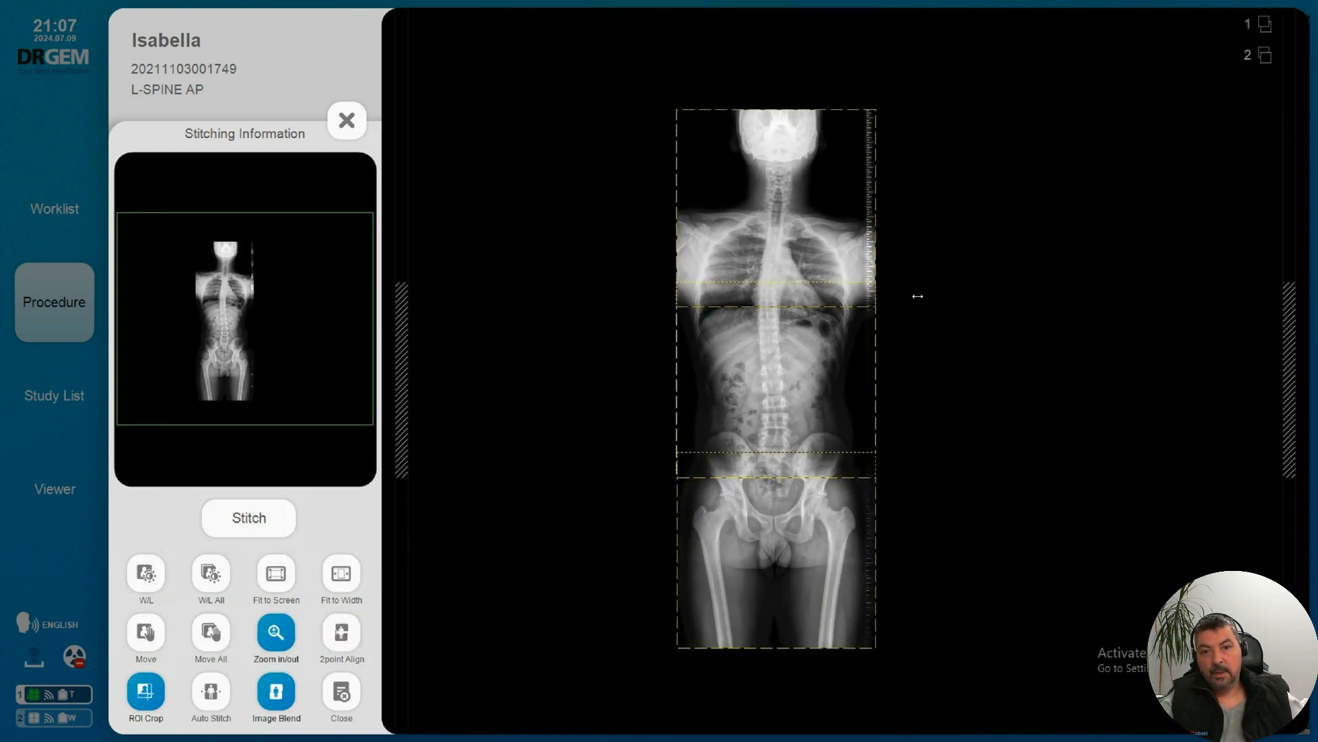
drag(930, 239, 933, 183)
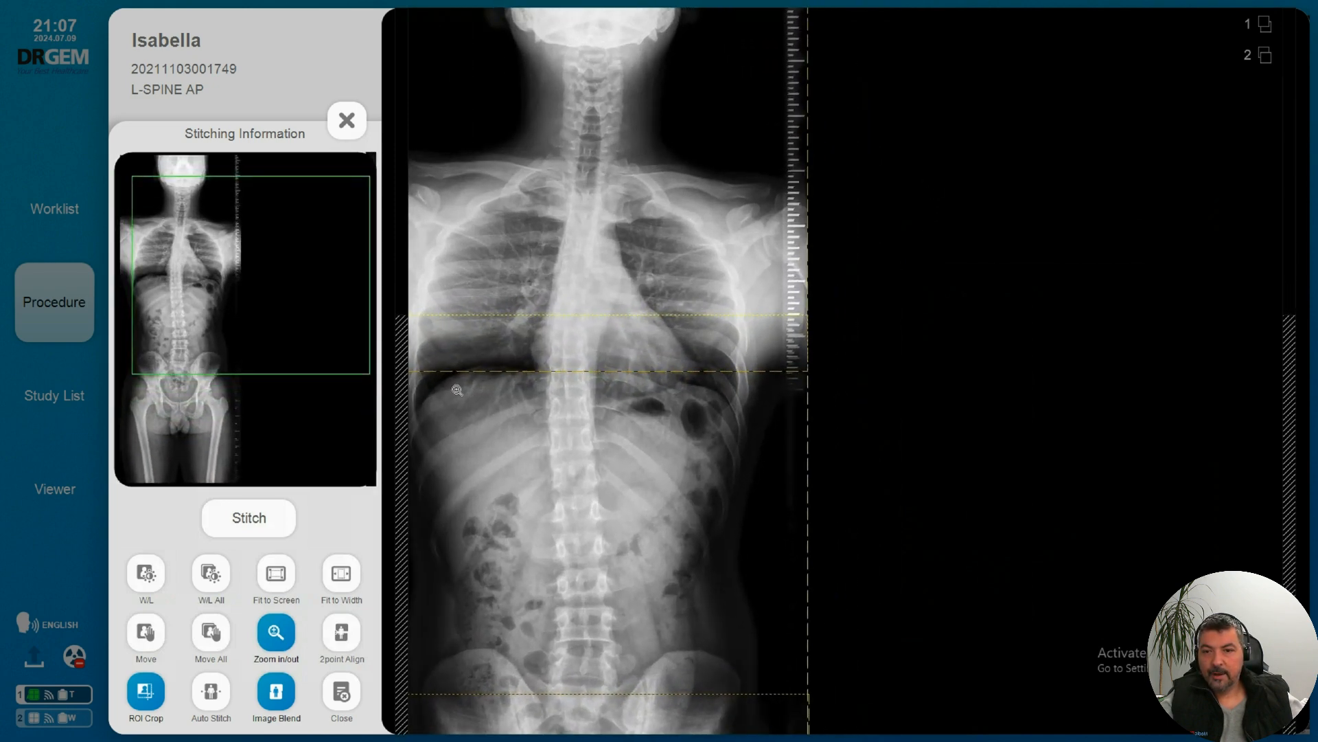
drag(477, 356, 533, 354)
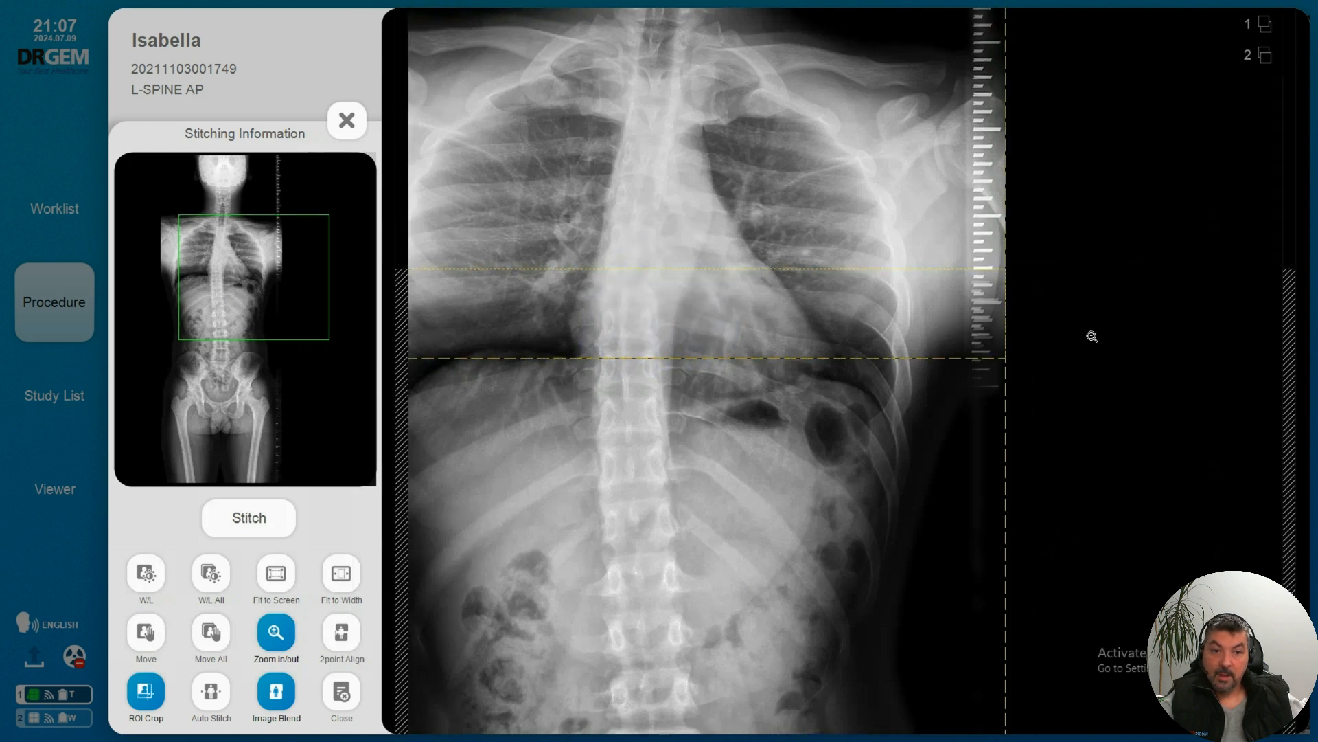
scroll(1091, 336, down, 4)
scroll(1098, 313, up, 3)
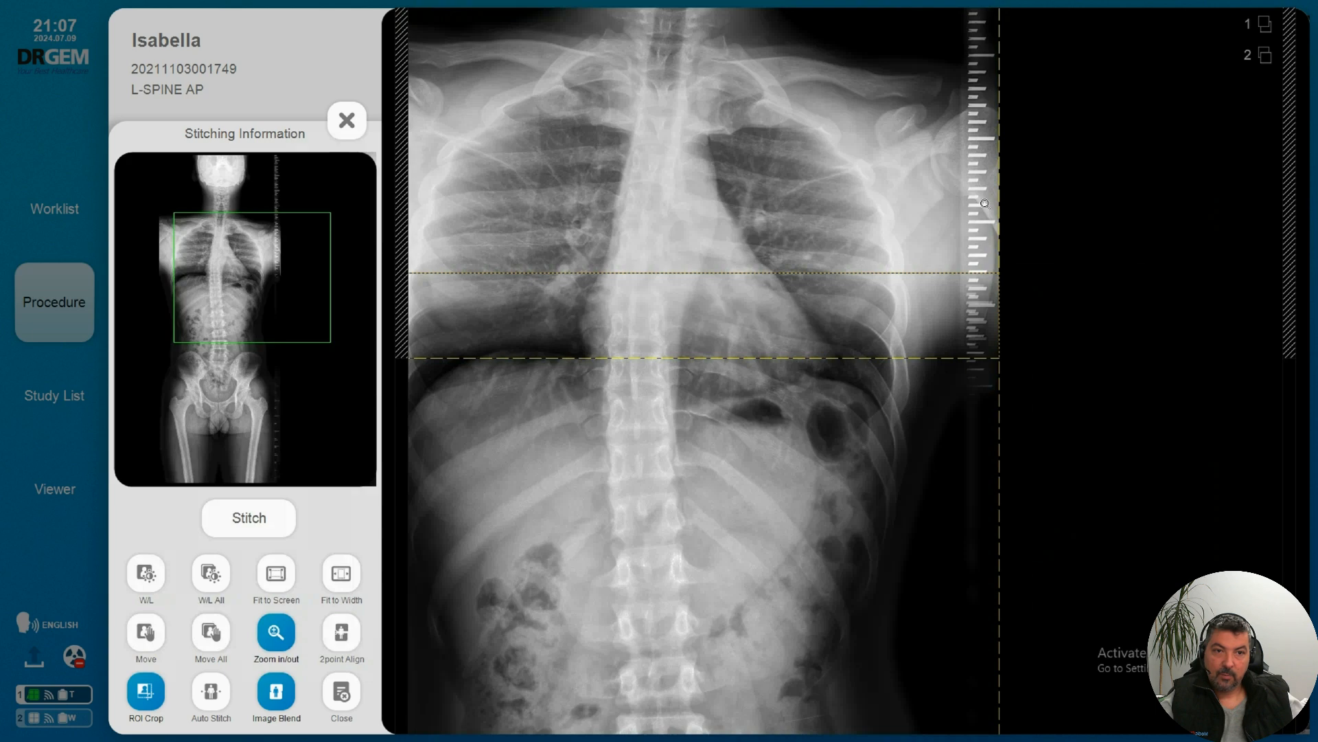
click(145, 631)
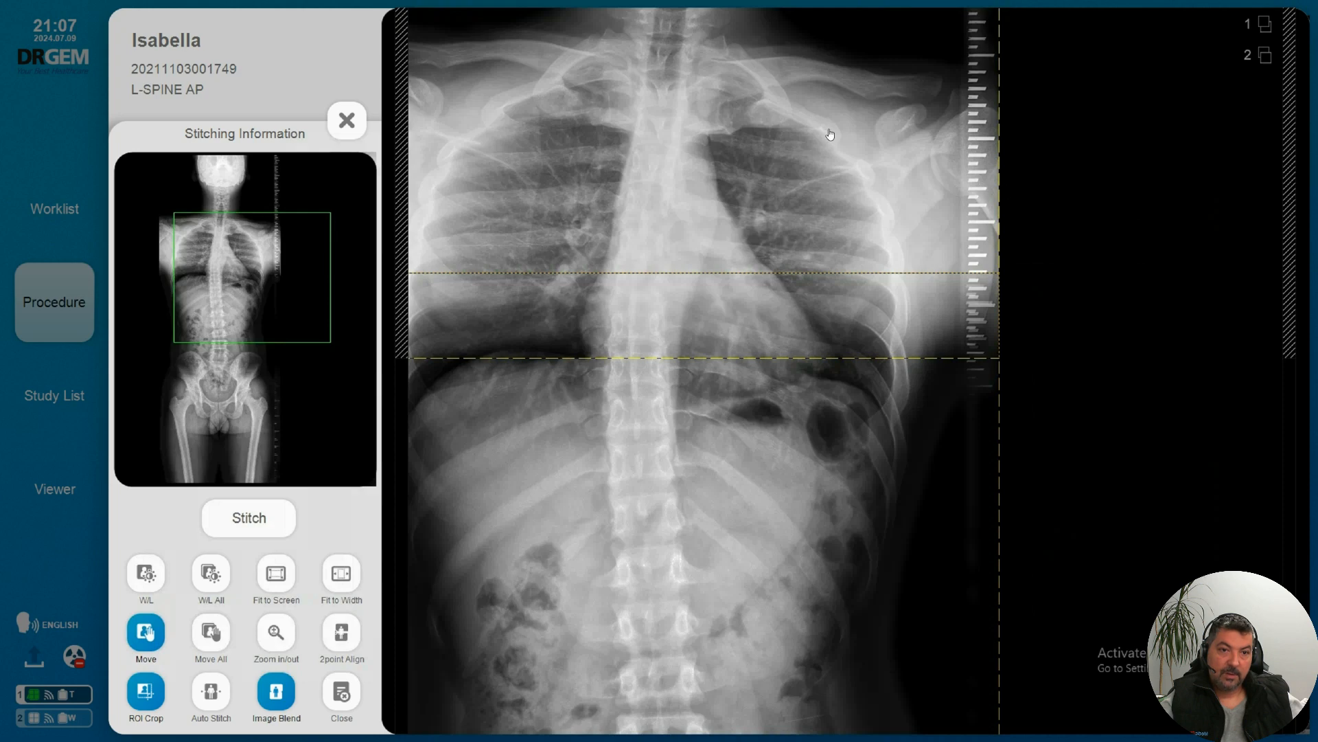
drag(829, 134, 829, 132)
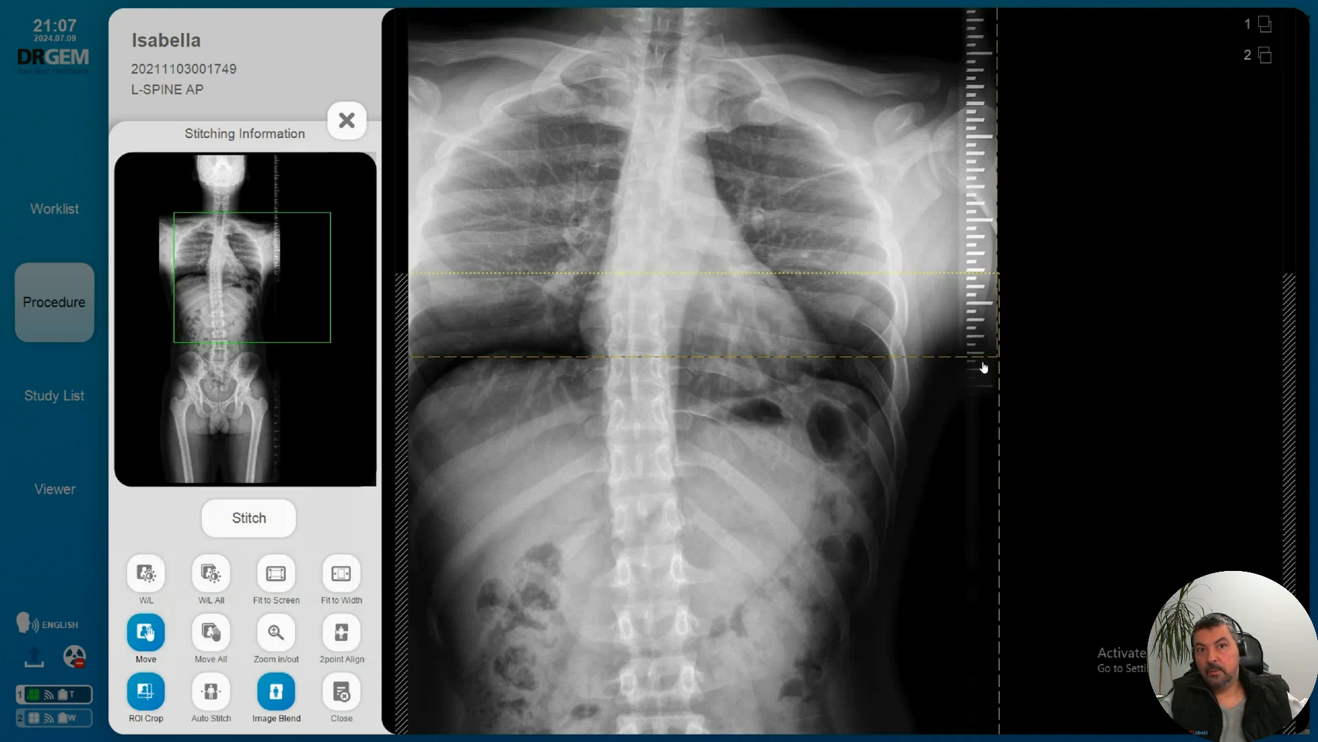
drag(963, 345, 967, 345)
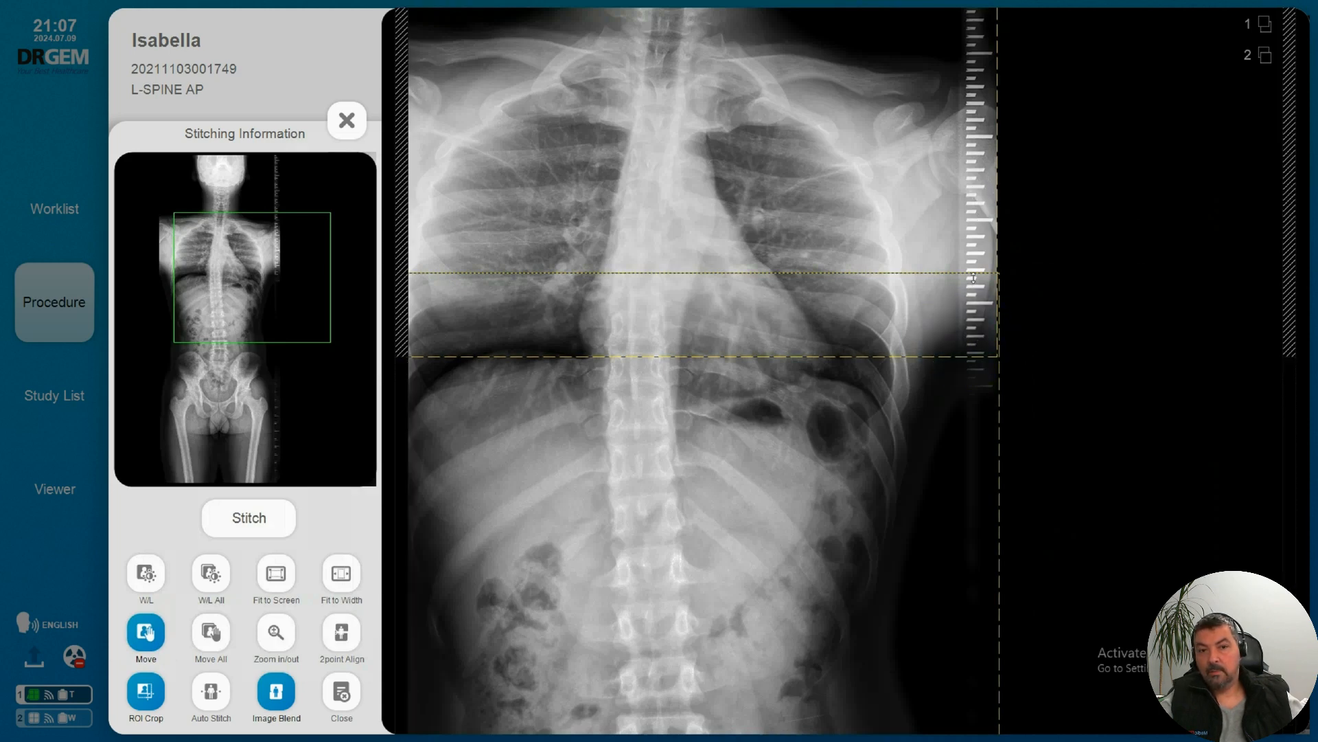
click(973, 302)
click(708, 322)
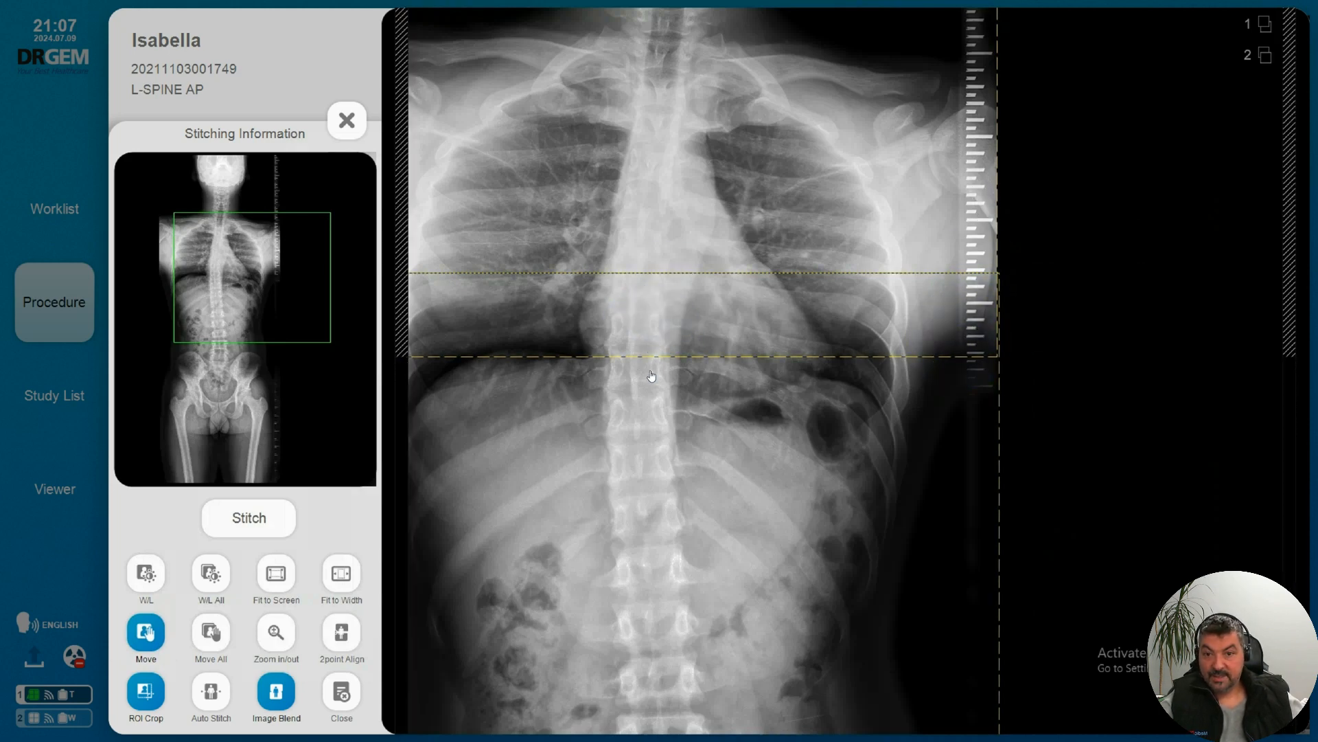
click(627, 356)
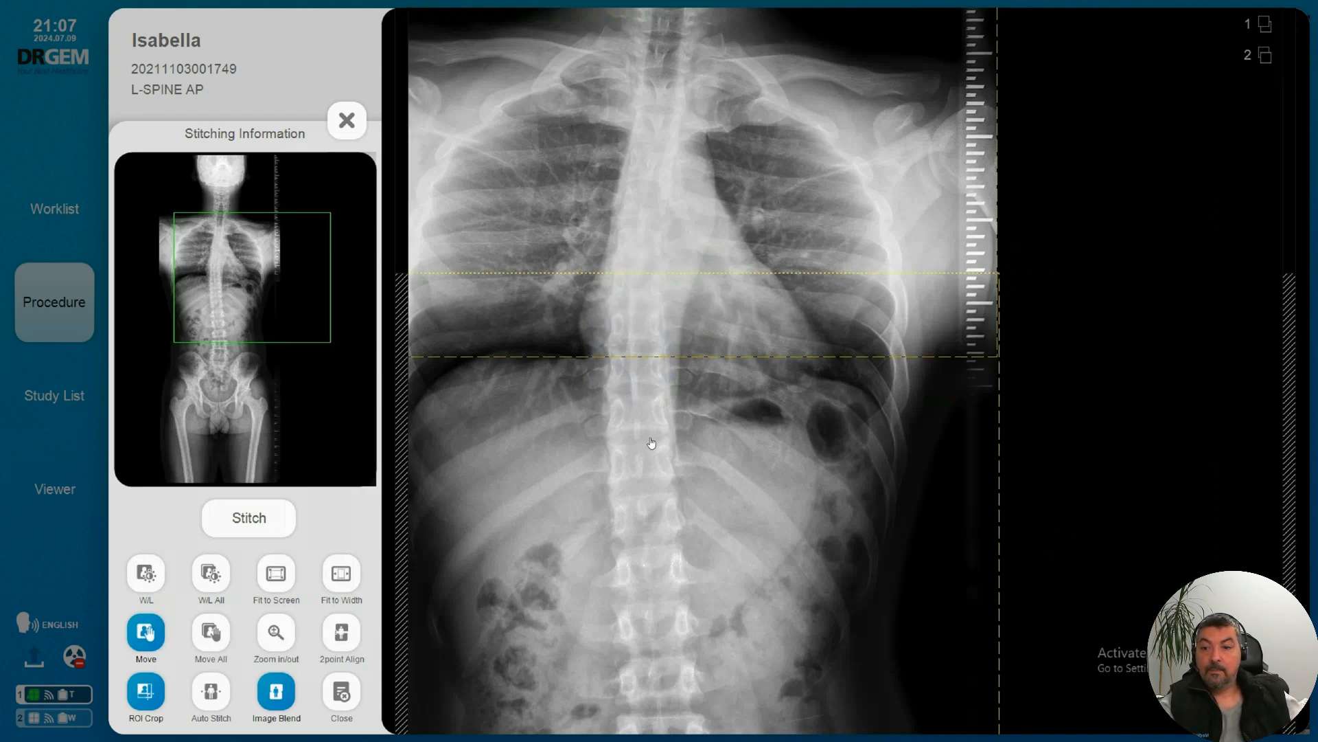
Step: Stitch the aligned C-spine, T-spine and L-spine images into a single whole spine image
click(276, 631)
scroll(1075, 361, down, 2)
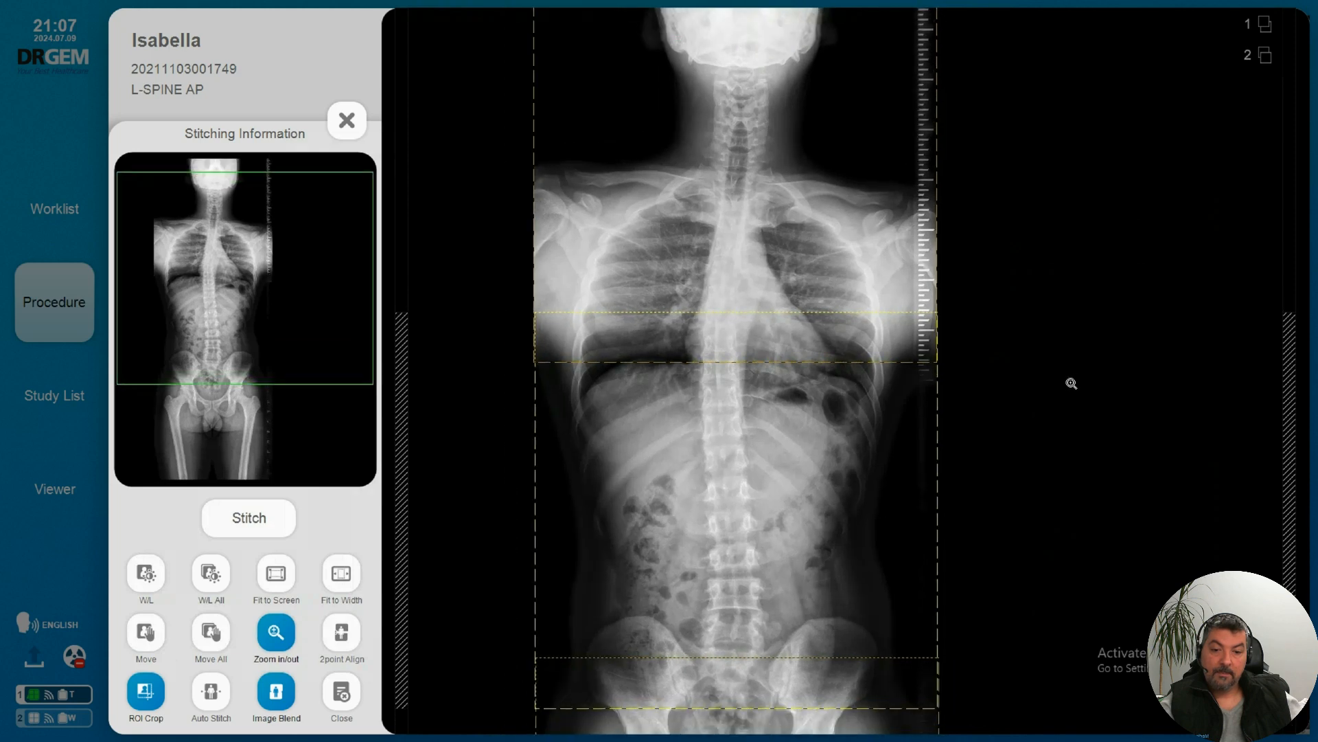
scroll(1056, 412, down, 1)
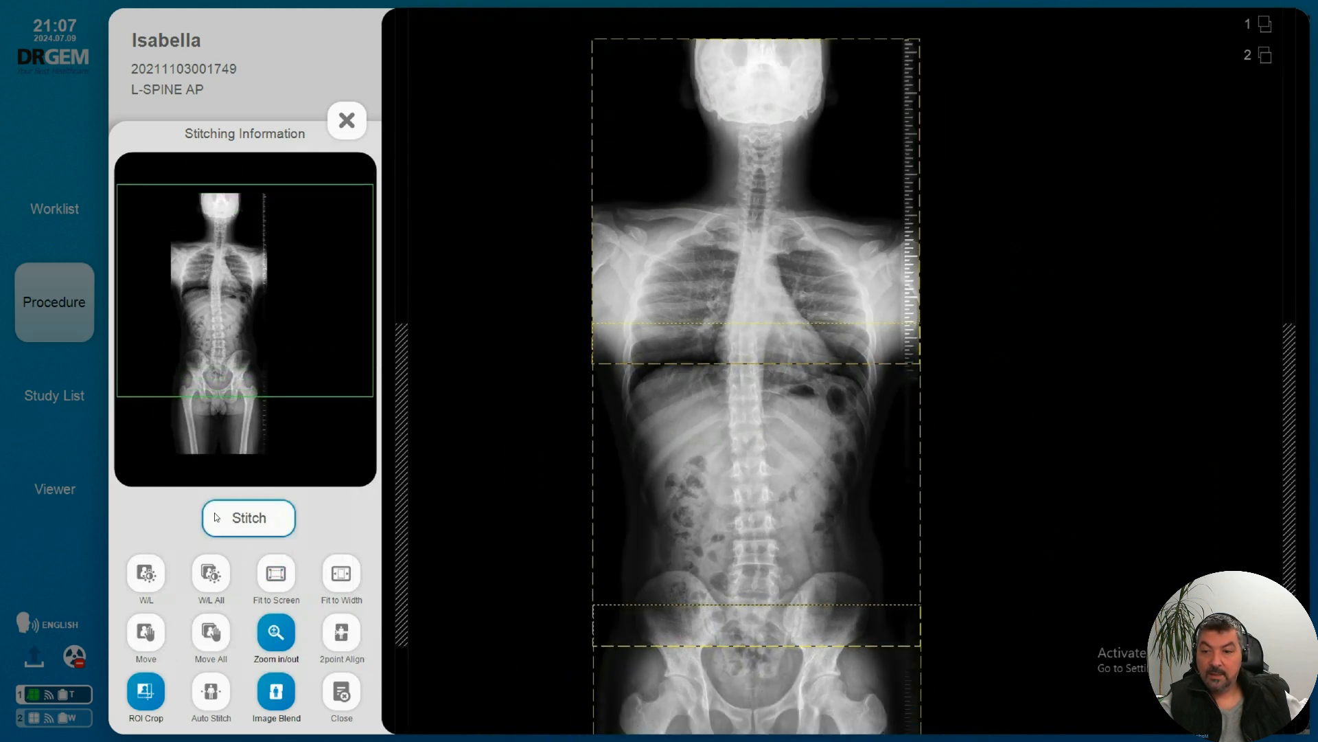
click(260, 522)
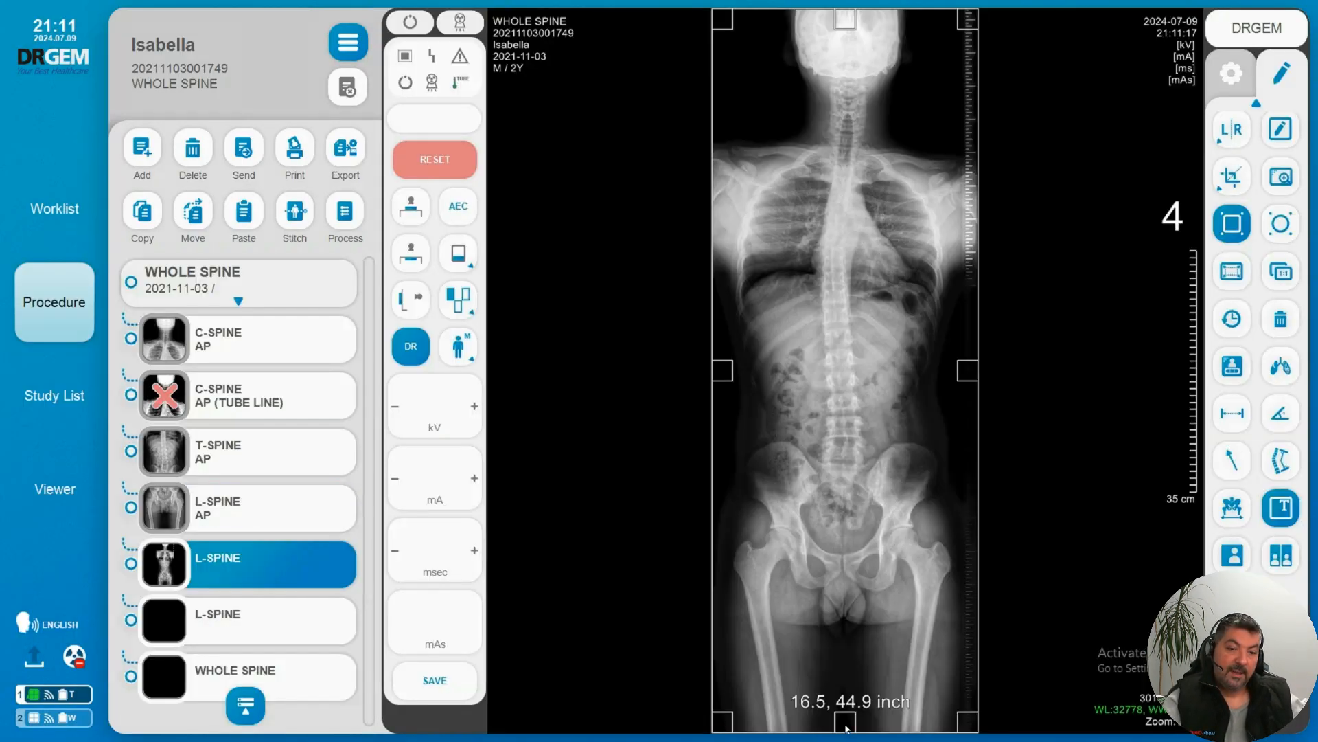
Step: Crop the stitched image to about 14.3 by 33.5 inches, cutting off the upper head, the thighs and both side edges
drag(846, 728, 839, 595)
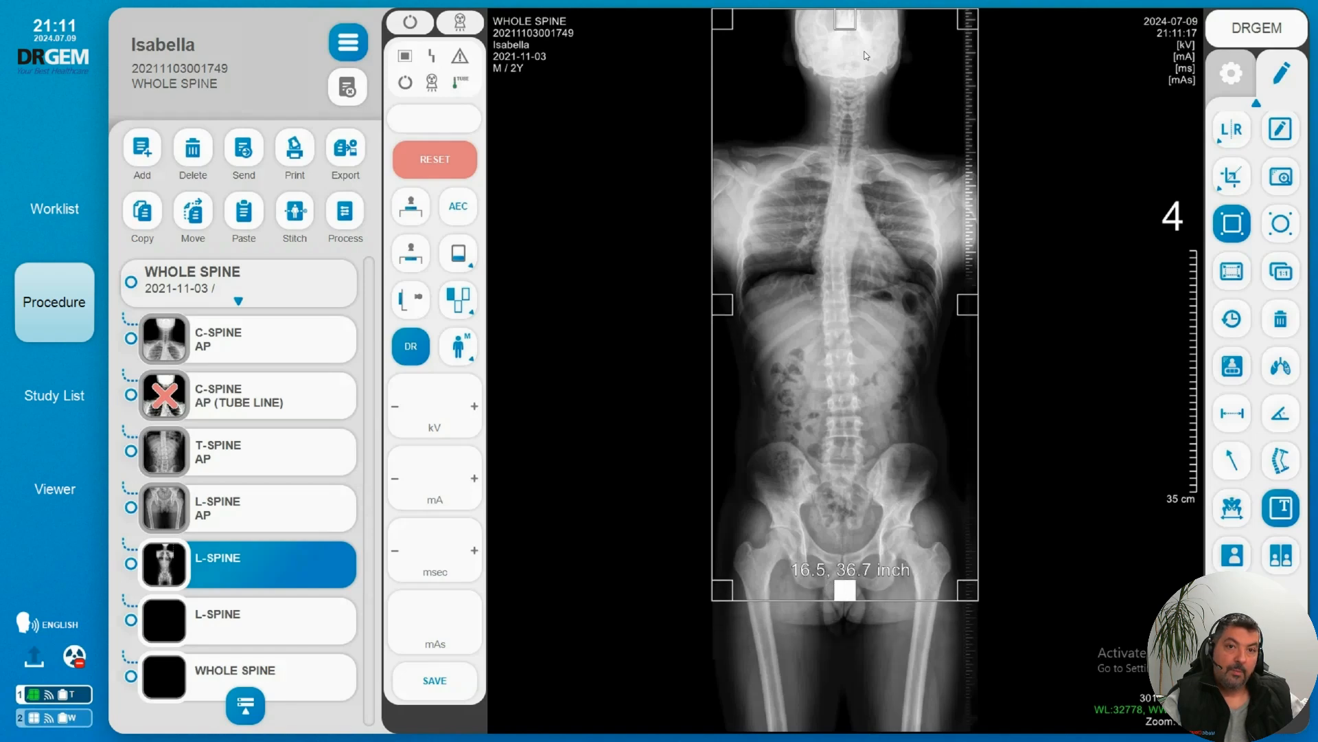
drag(846, 23, 842, 86)
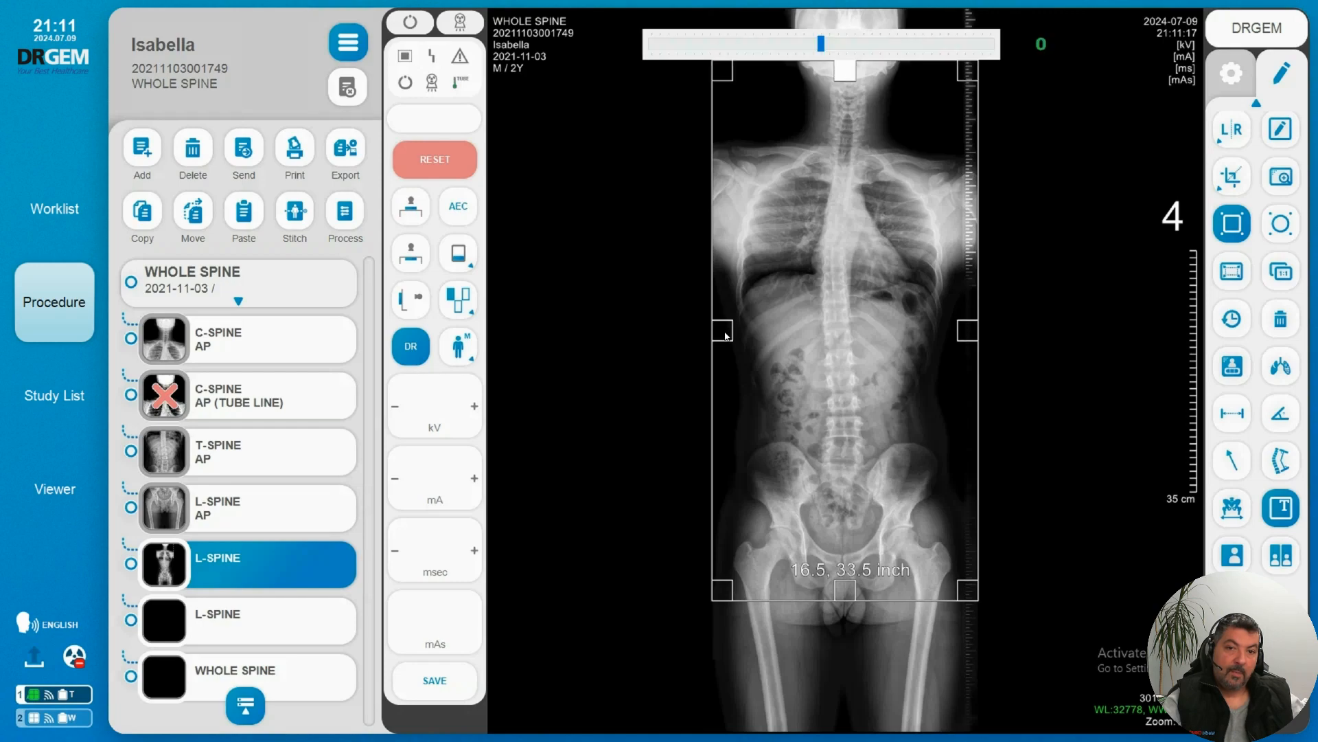
drag(725, 336, 744, 331)
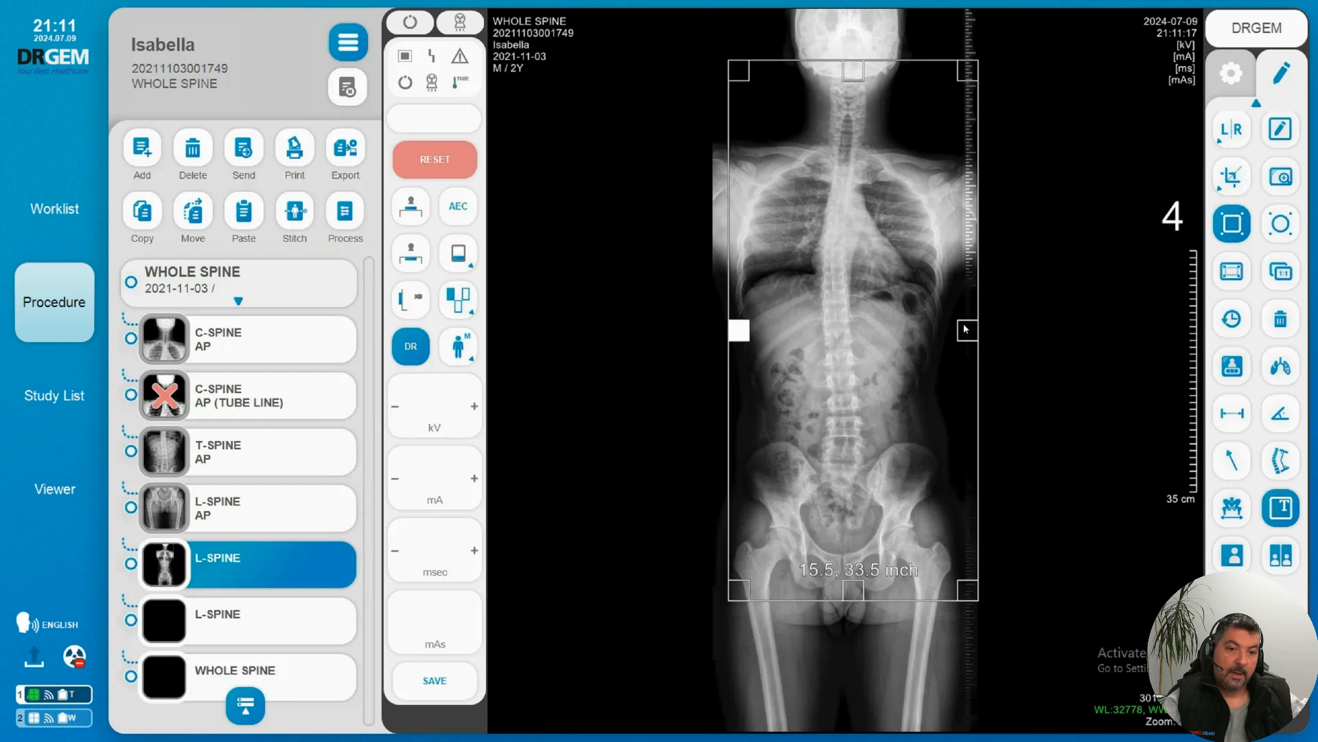
drag(965, 328, 948, 324)
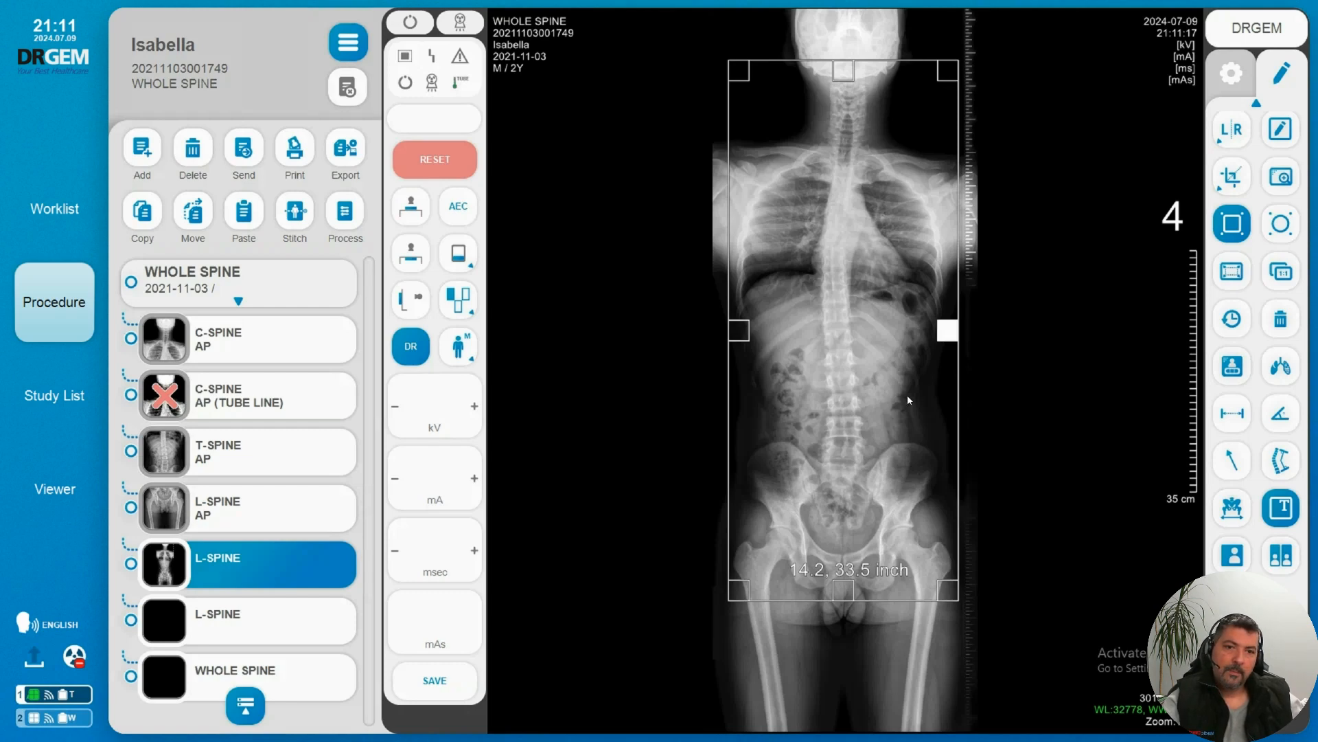
click(977, 390)
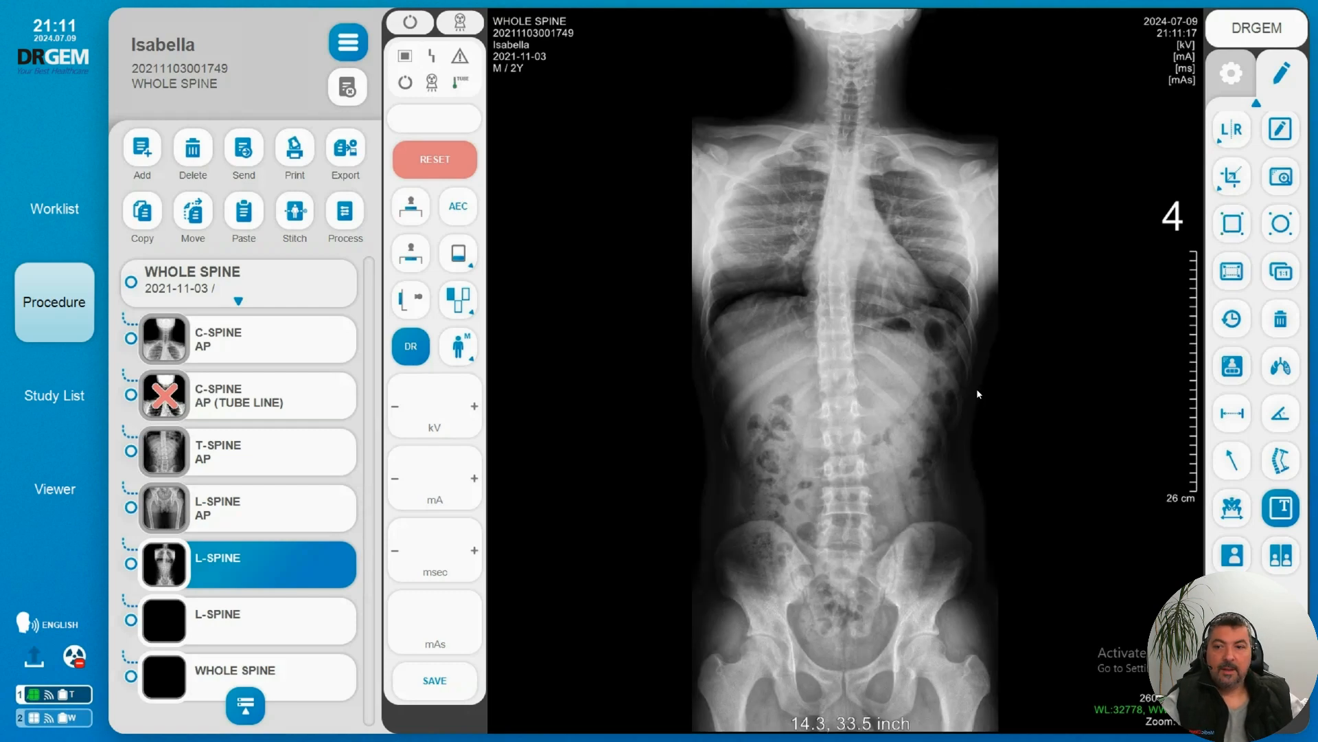